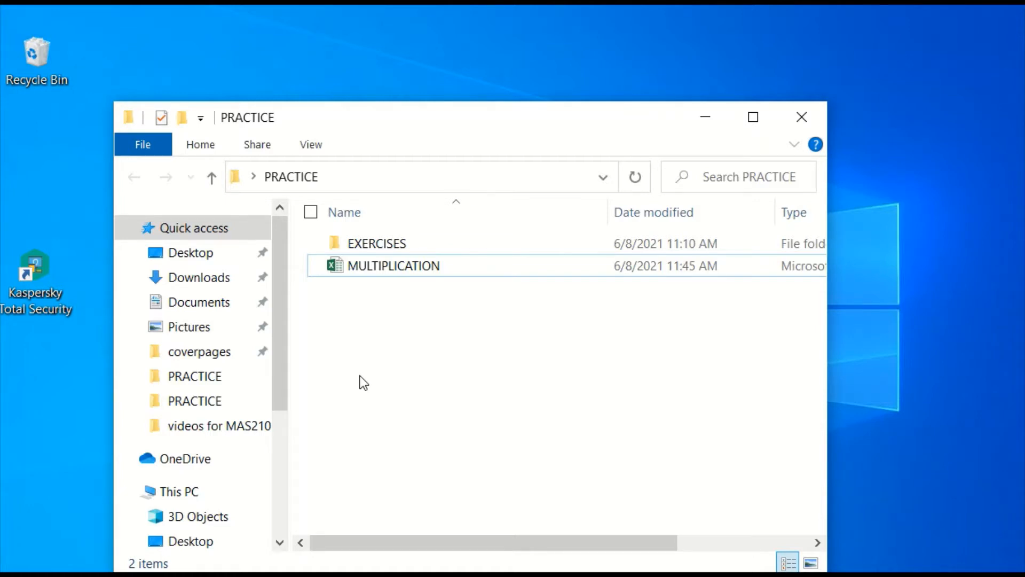
Step: Open the MULTIPLICATION workbook from the PRACTICE folder and enter the text AxB=C in cell A3
double_click(425, 271)
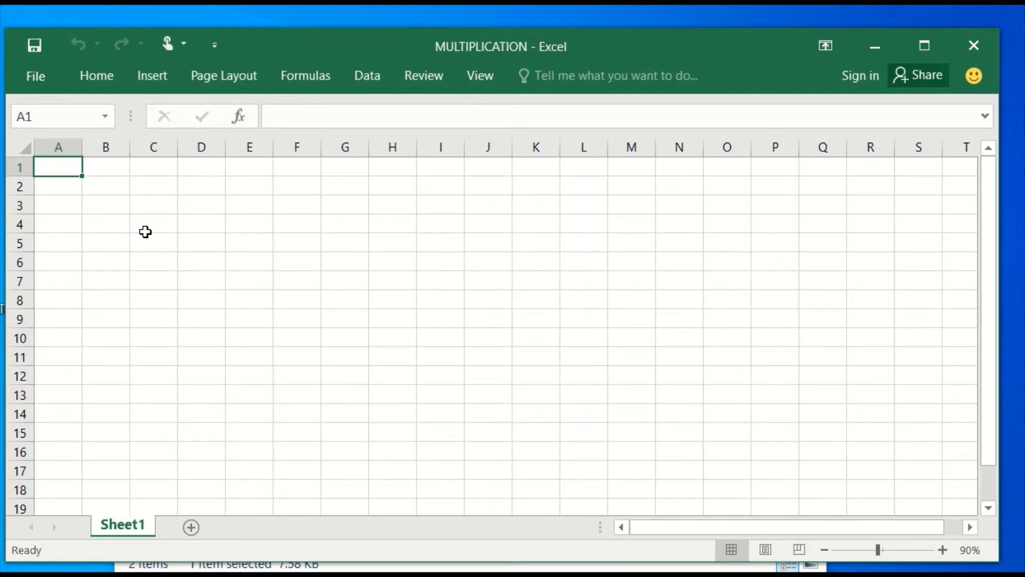
left_click(50, 210)
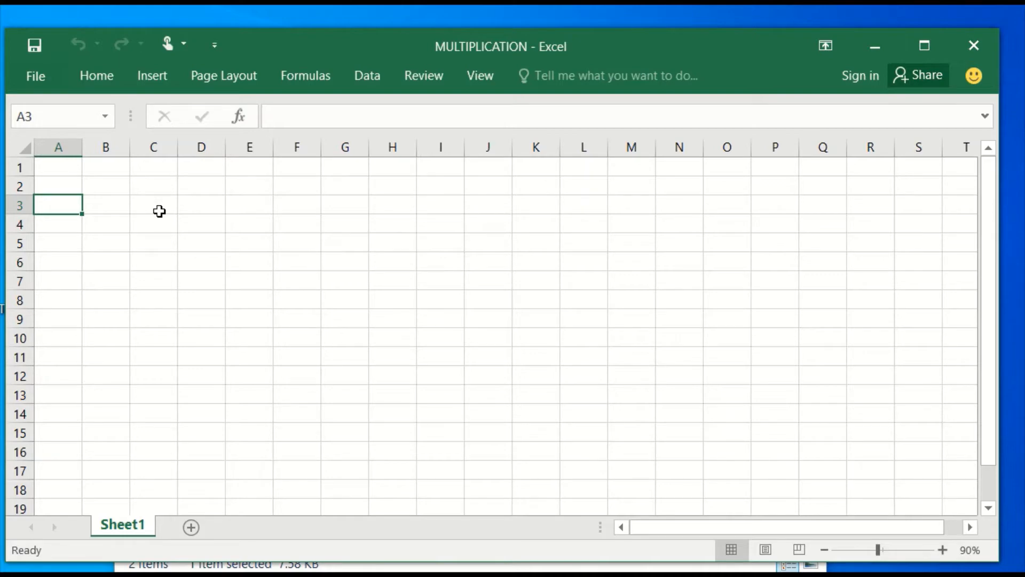
type("A")
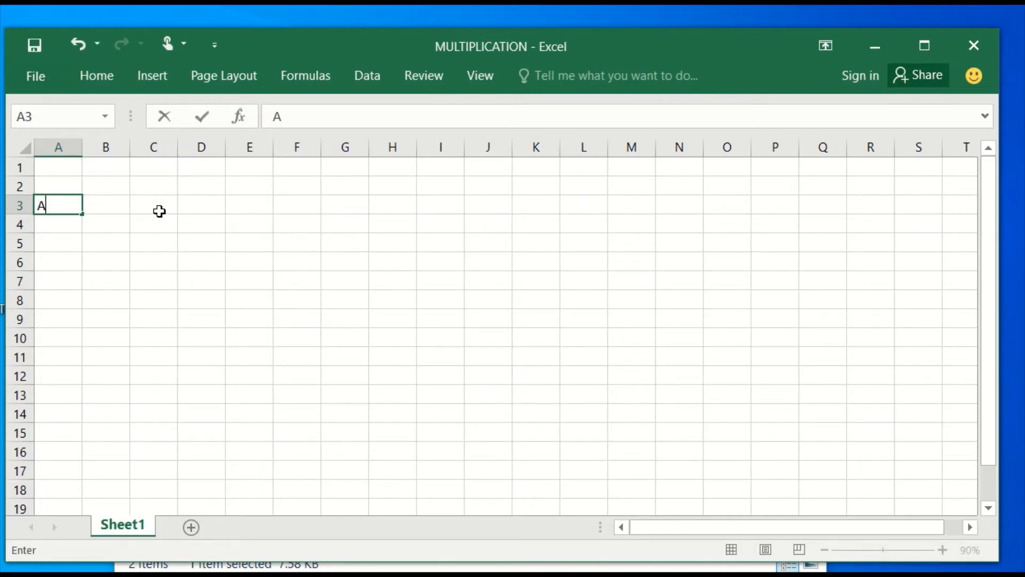
type("X")
key("BackSpace")
type("xB=C")
Step: Enter the labels A, B and C in cells A5, A6 and A7
left_click(73, 242)
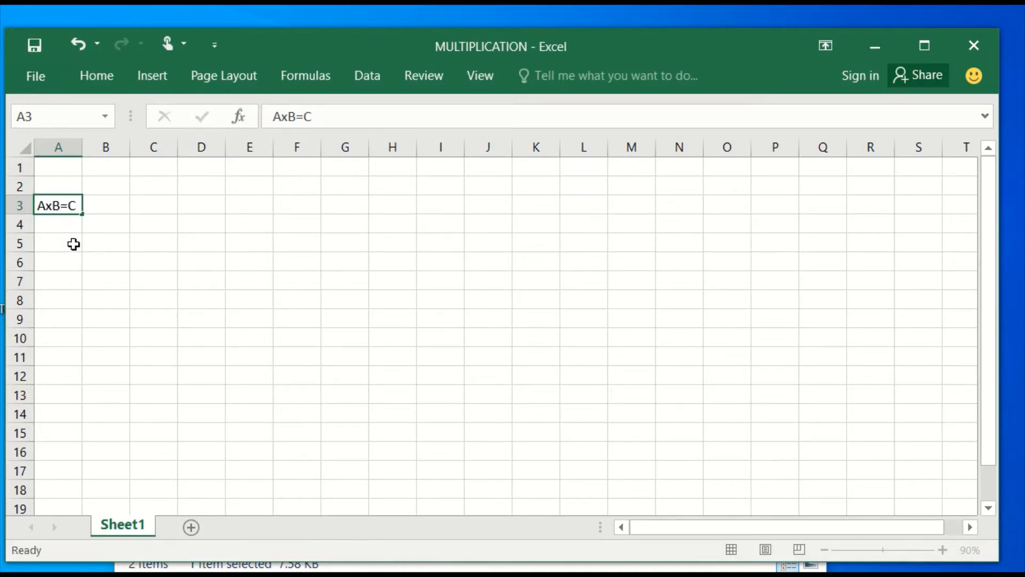
type("A")
key("Return")
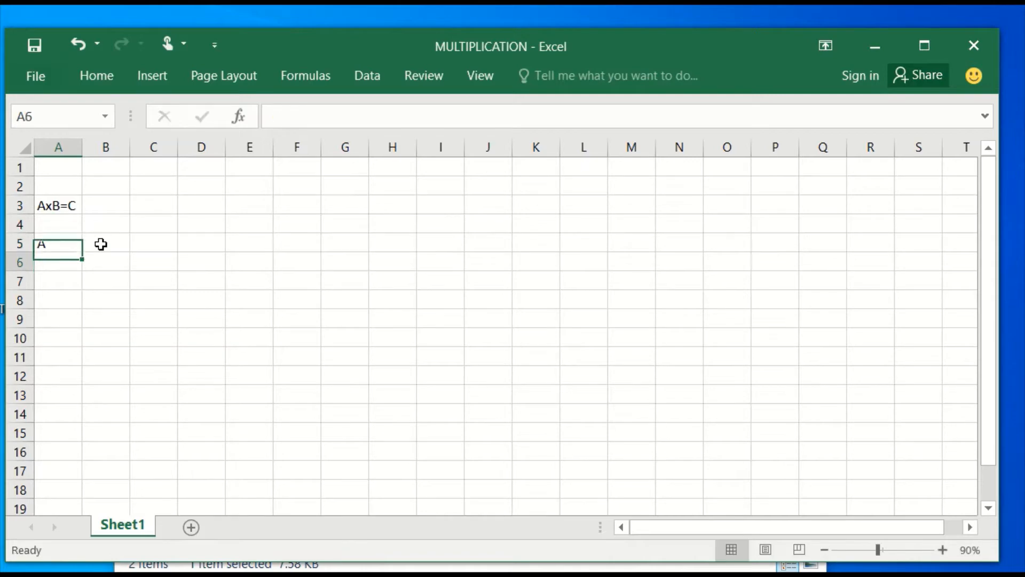
type("B")
key("Return")
type("C")
key("Return")
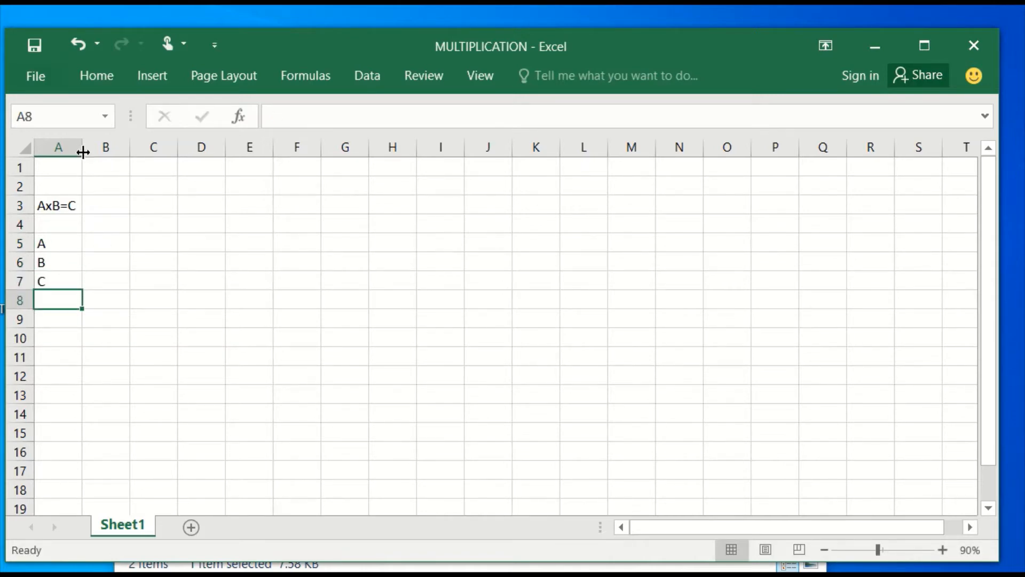
Step: Narrow column A slightly, and enter 3 in B5 and 2 in B6 as the values of A and B
left_click_drag(83, 153, 73, 152)
left_click(99, 239)
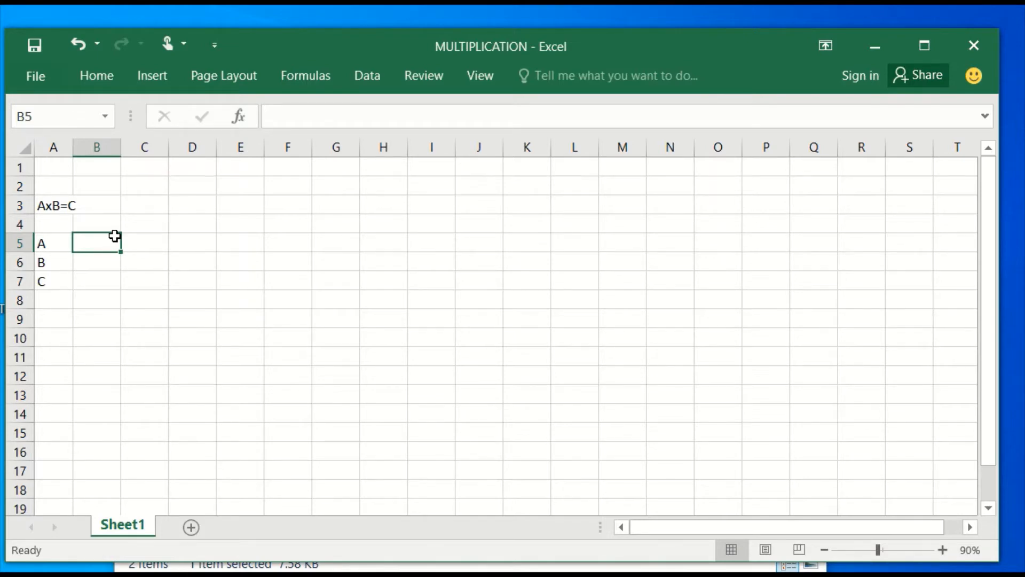
type("3")
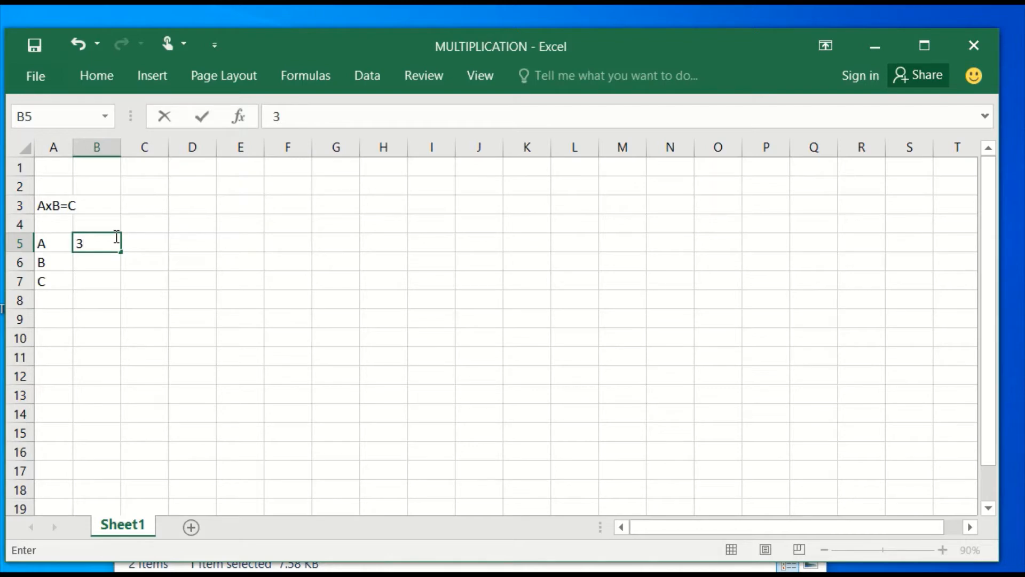
key("Return")
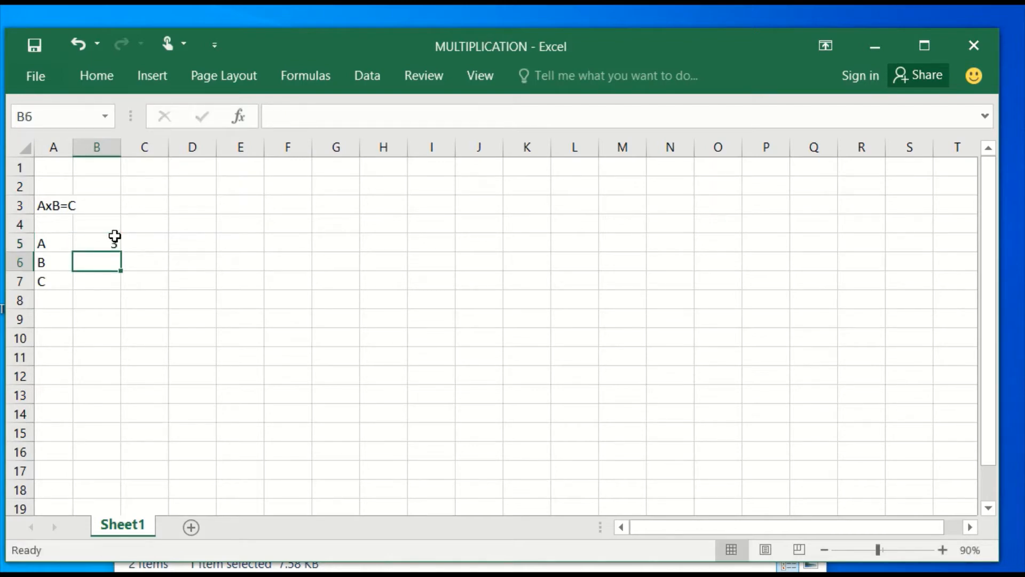
type("2")
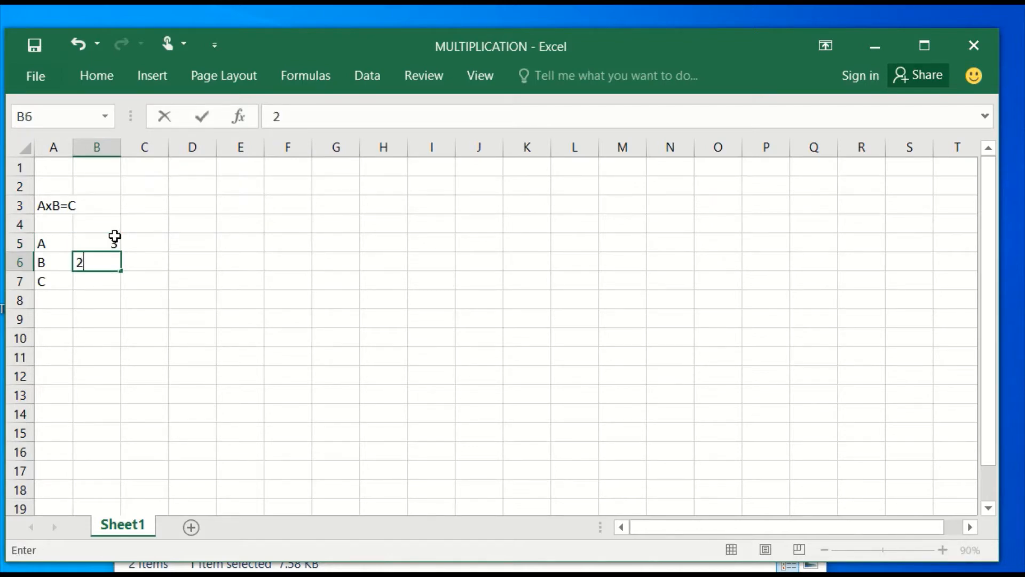
left_click(113, 244)
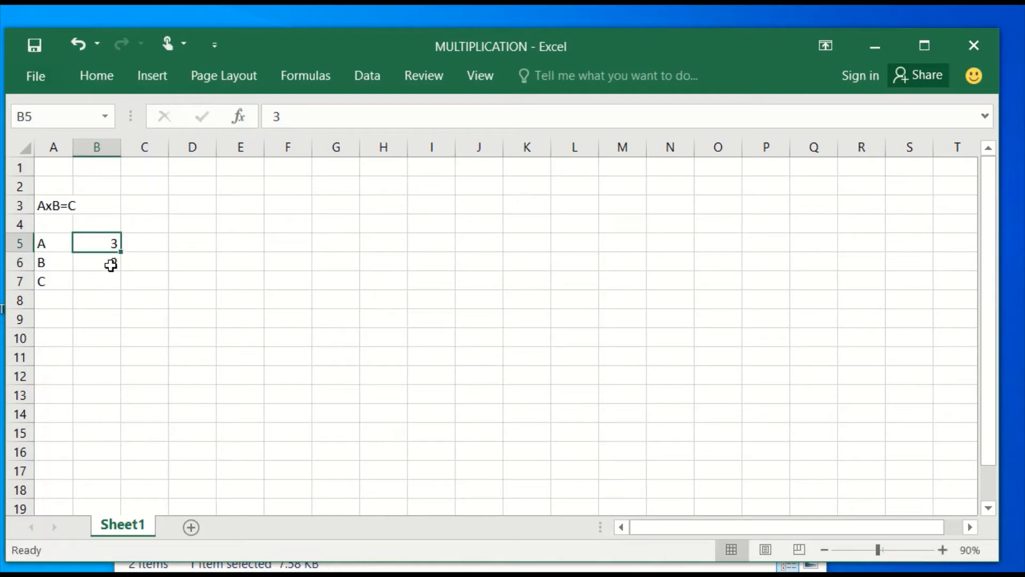
left_click(111, 265)
left_click(108, 243)
left_click(109, 266)
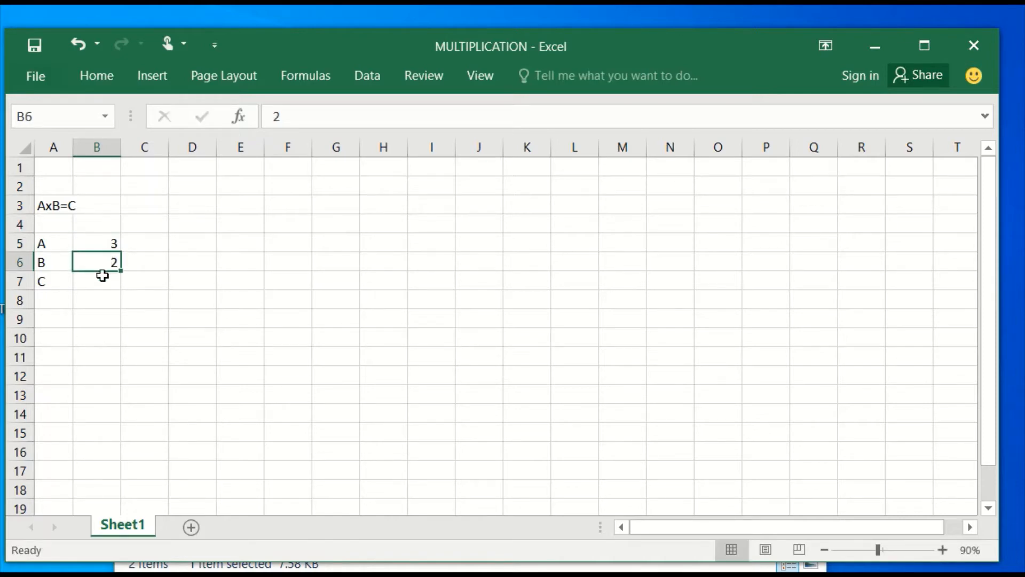
Step: Calculate C in cell B7 with the formula =B5*B6
left_click(95, 282)
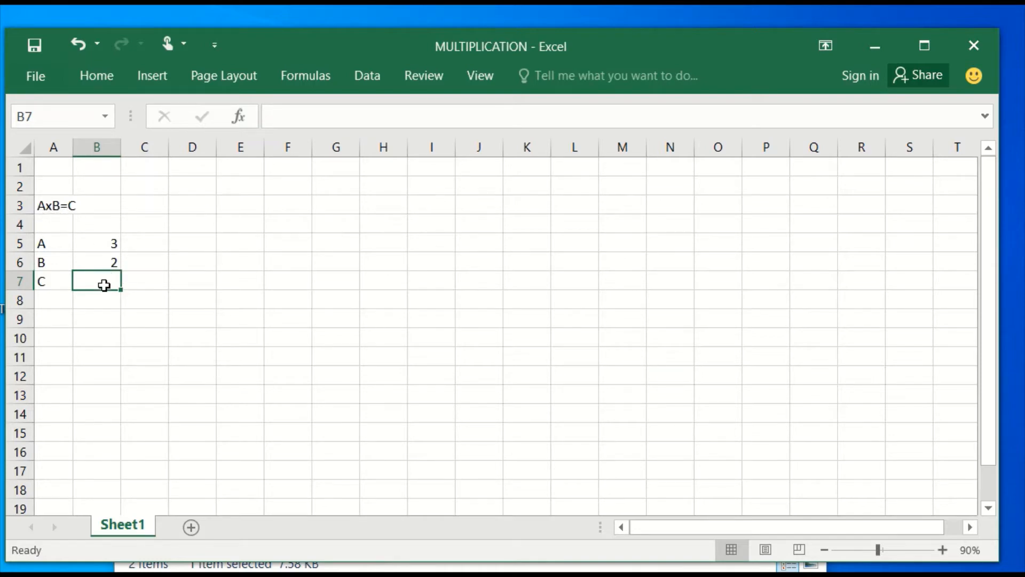
type("=")
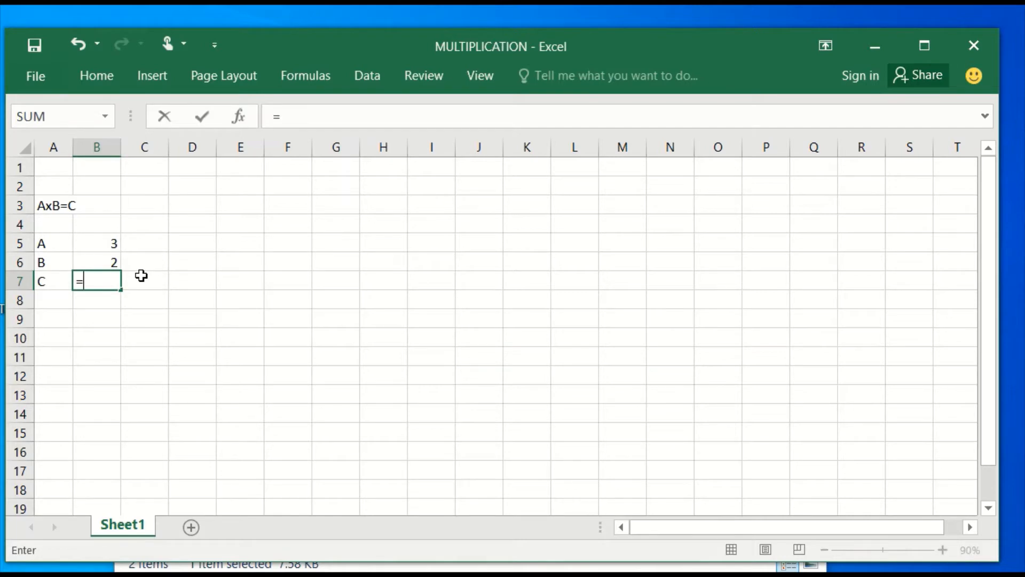
left_click(105, 241)
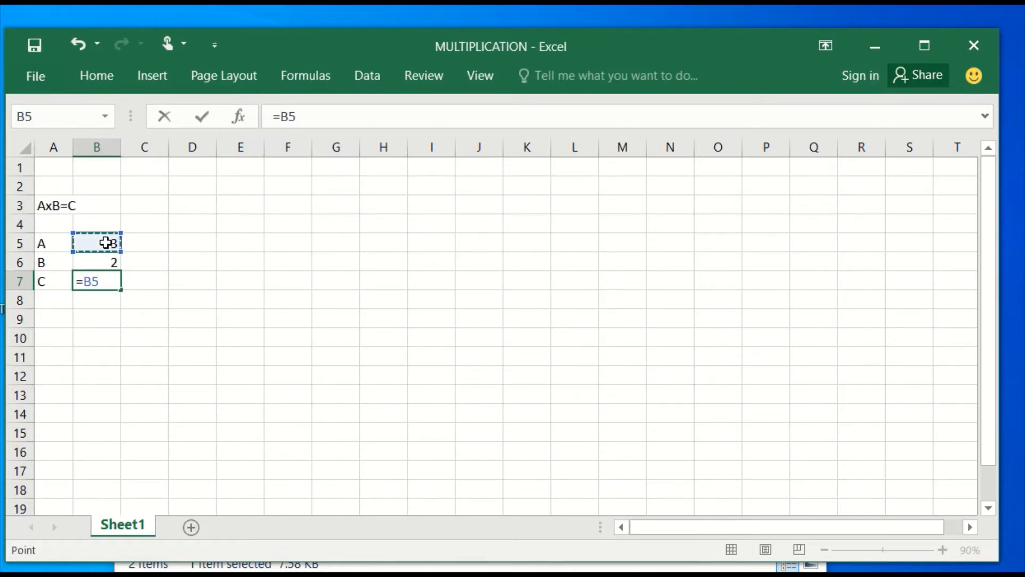
type("*")
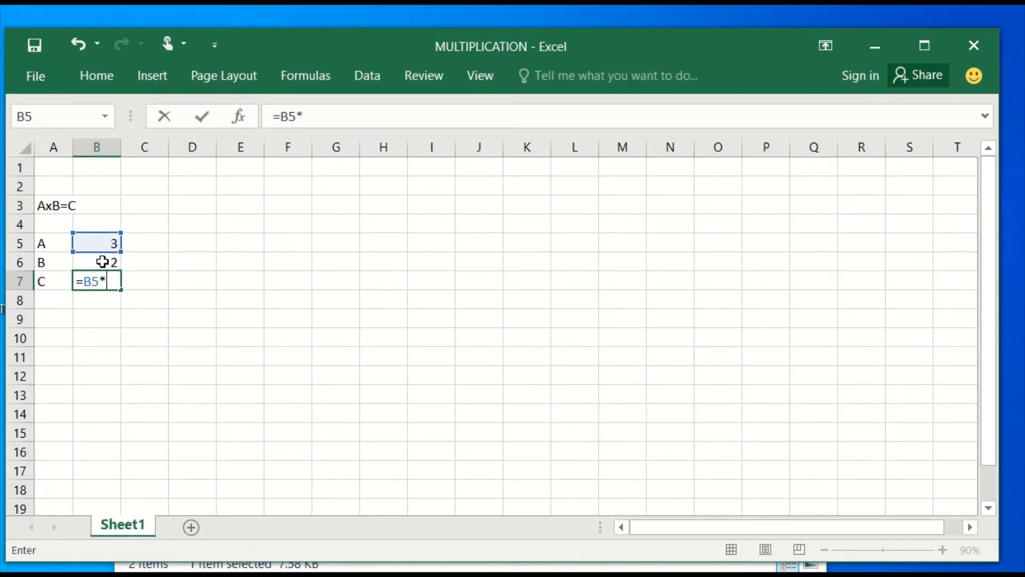
left_click(102, 262)
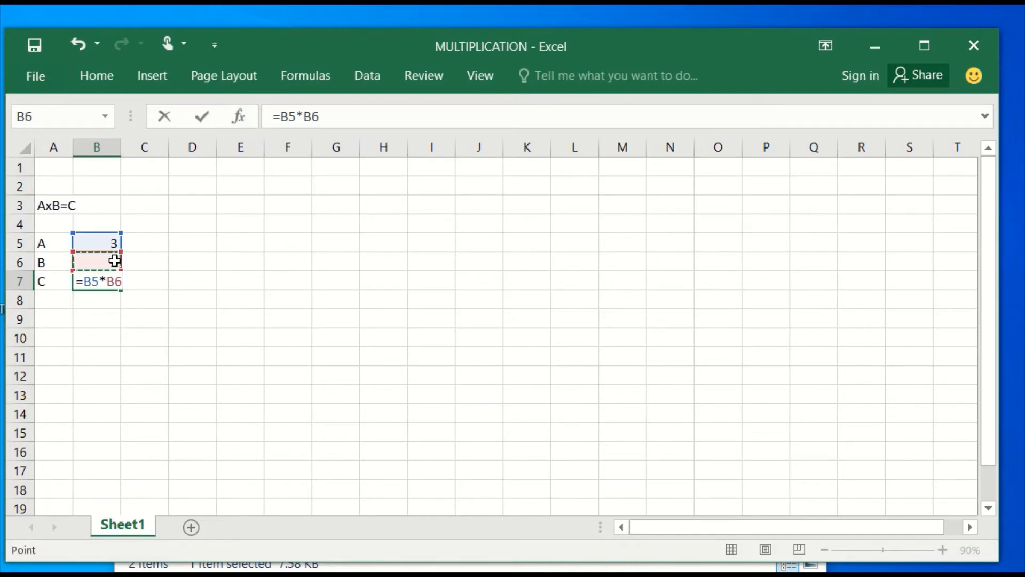
left_click(201, 116)
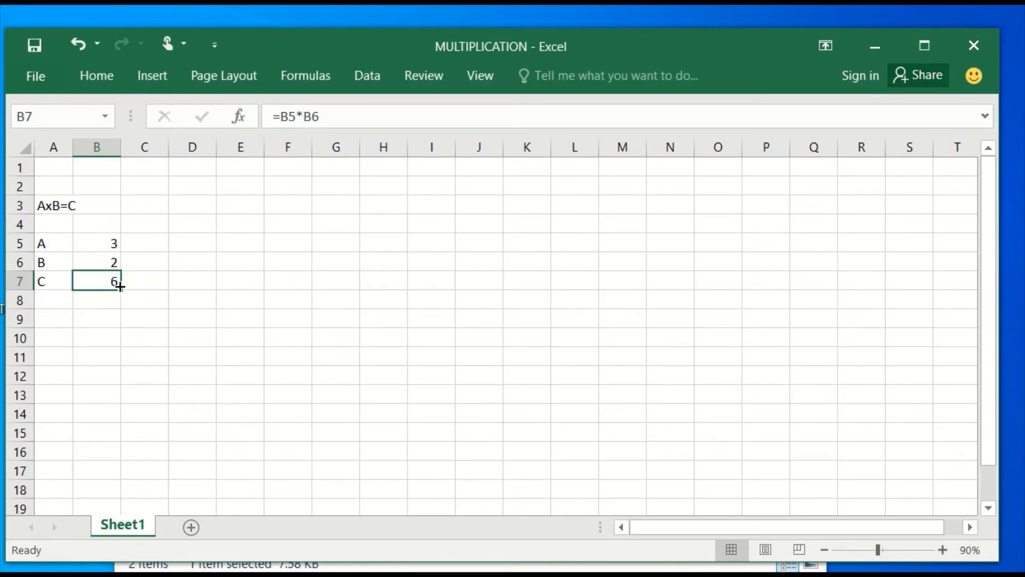
Step: Start the table's header row with X in E3, 1 in F3 and 2 in G3
left_click(247, 206)
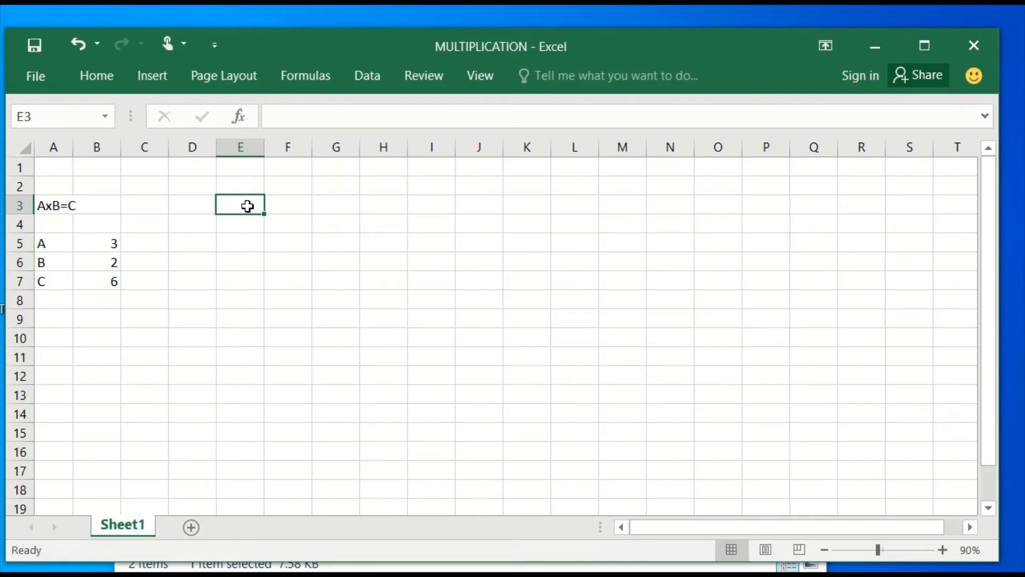
type("X")
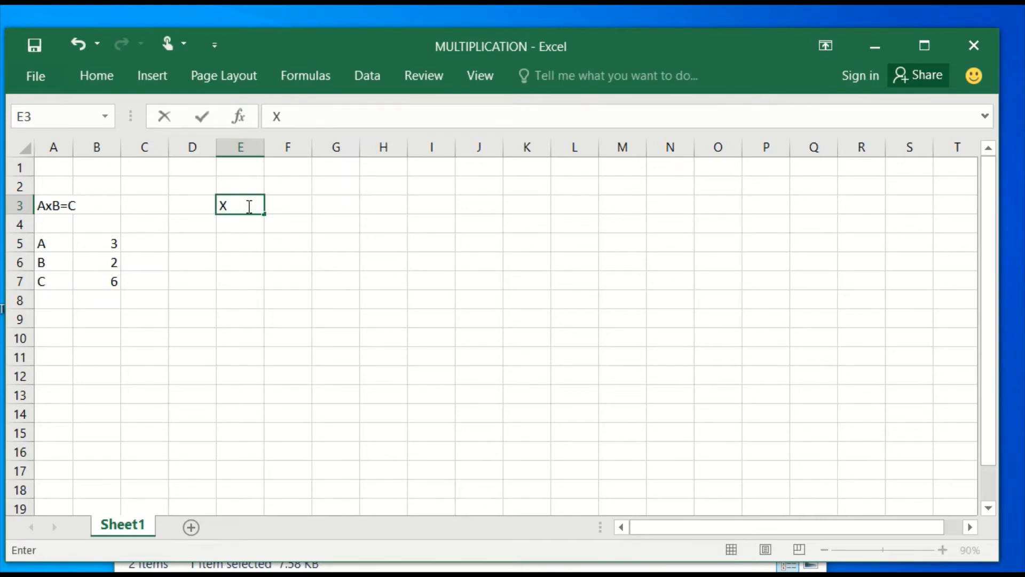
key("Return")
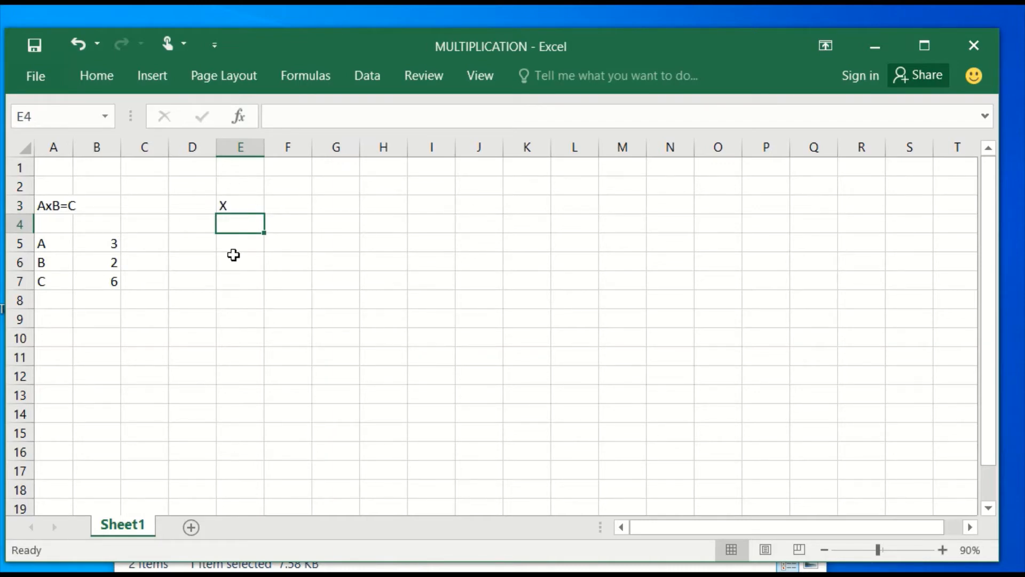
left_click(286, 204)
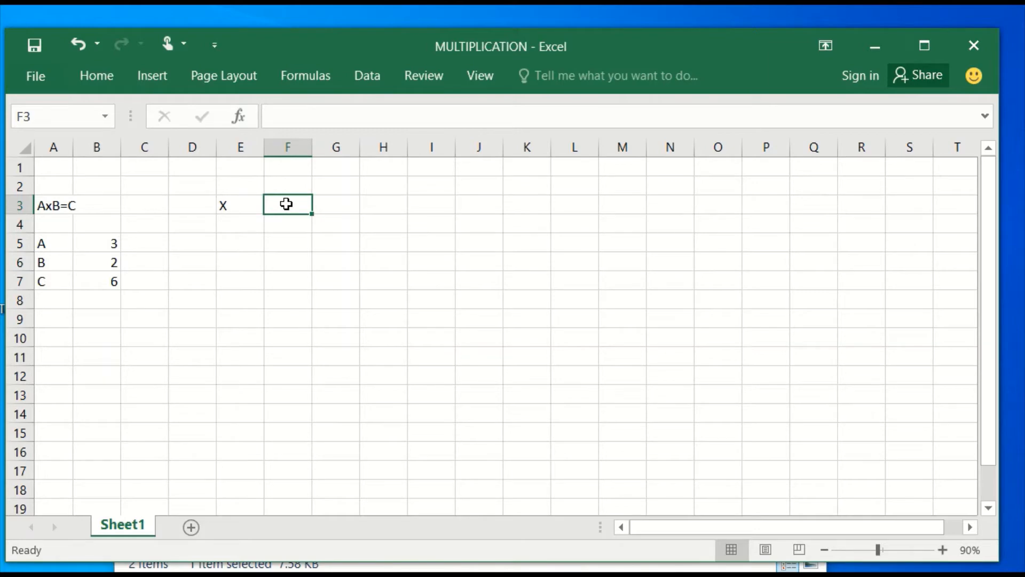
type("1")
key("Tab")
type("2")
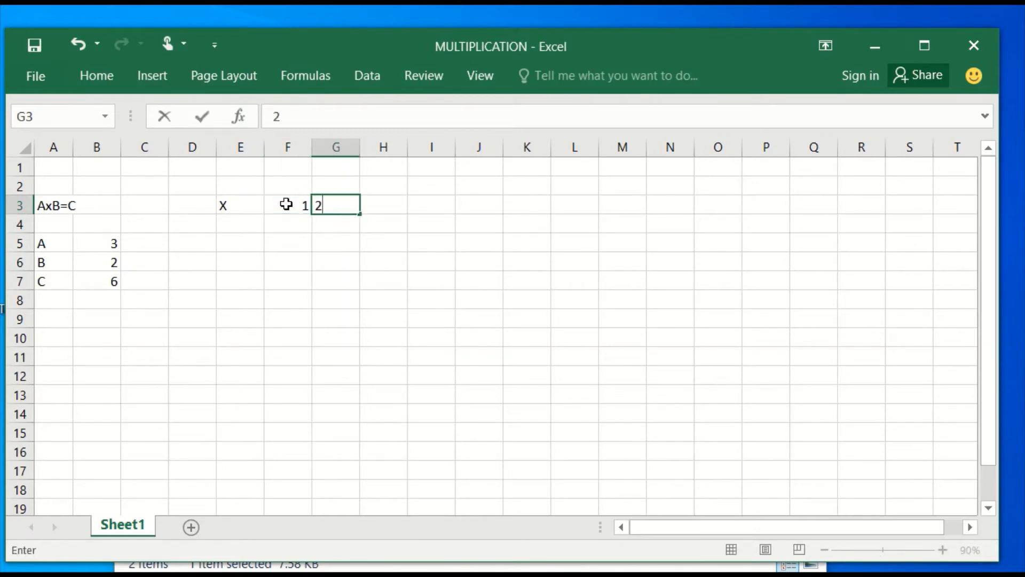
left_click(315, 299)
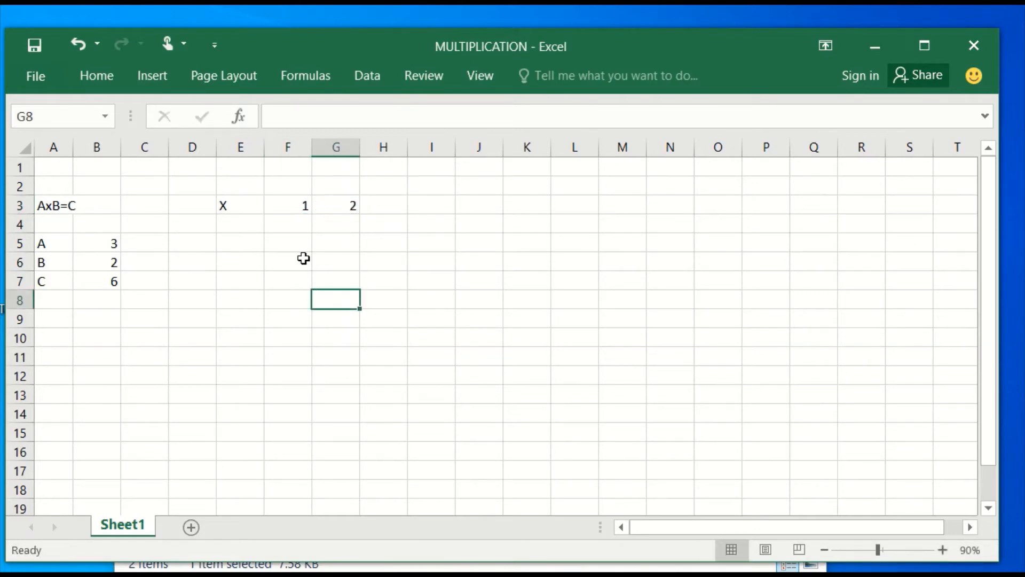
Step: Extend the number series from F3:G3 across row 3 up to 15 in T3, and narrow column E slightly
left_click(290, 203)
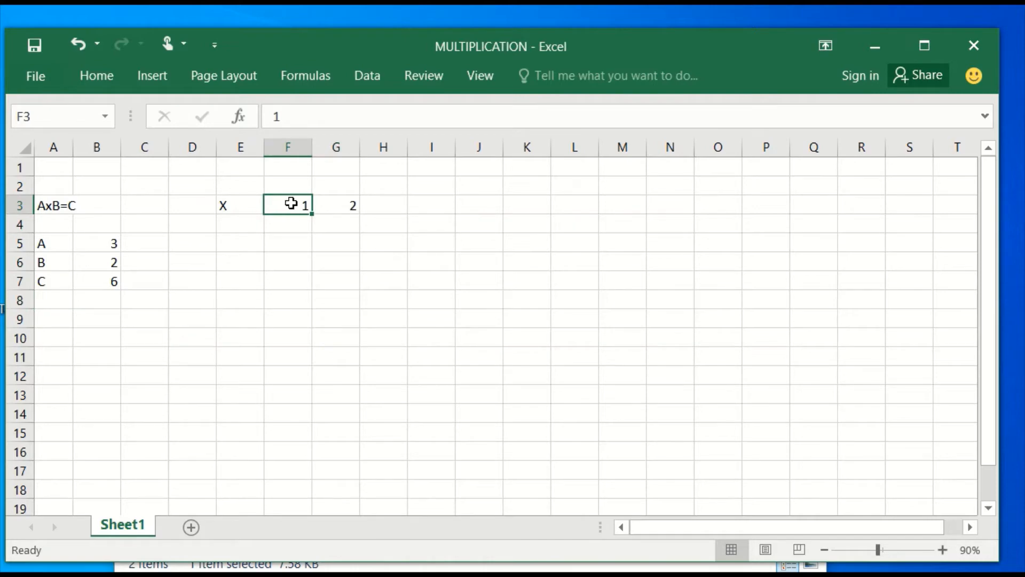
left_click_drag(293, 199, 958, 214)
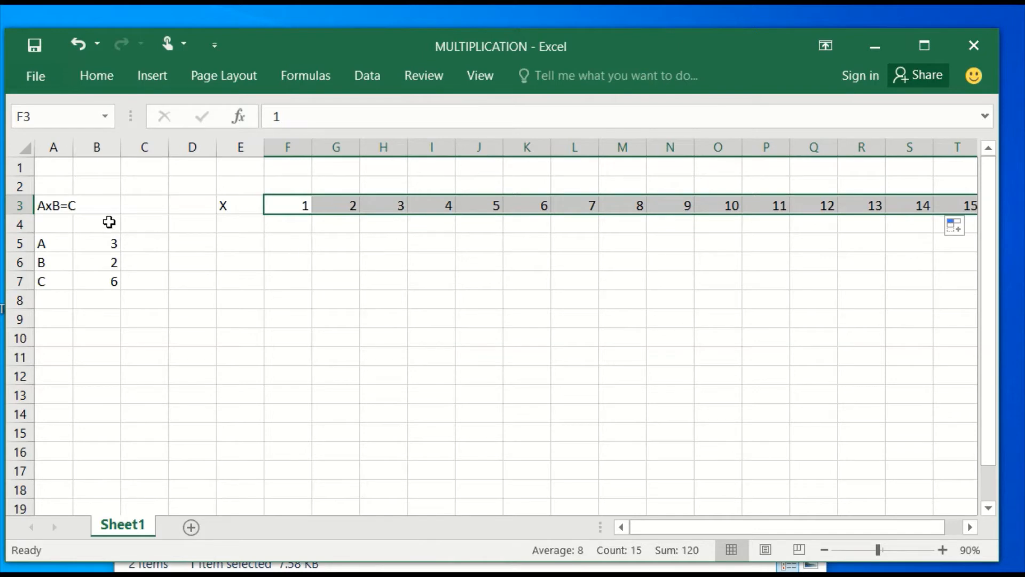
left_click_drag(262, 146, 247, 144)
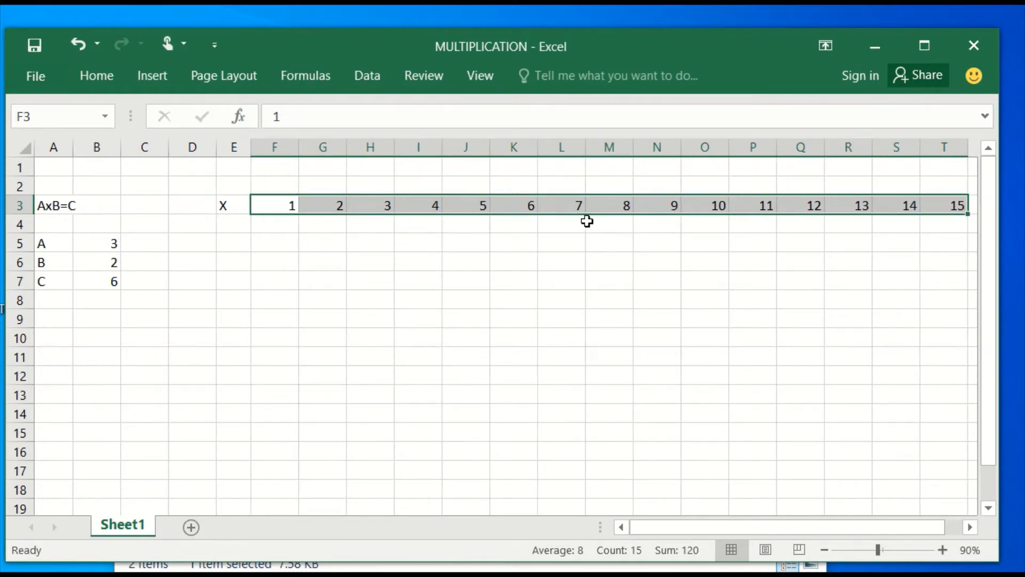
Step: Label the table's axes with A VALUES in cell I1 and B VALUES in cell C9
left_click(428, 172)
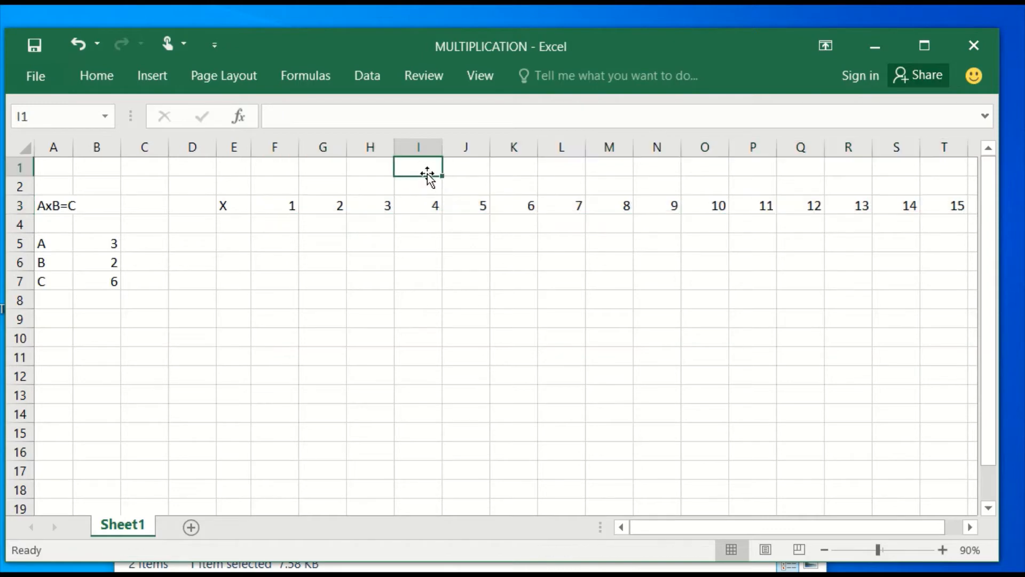
type("A")
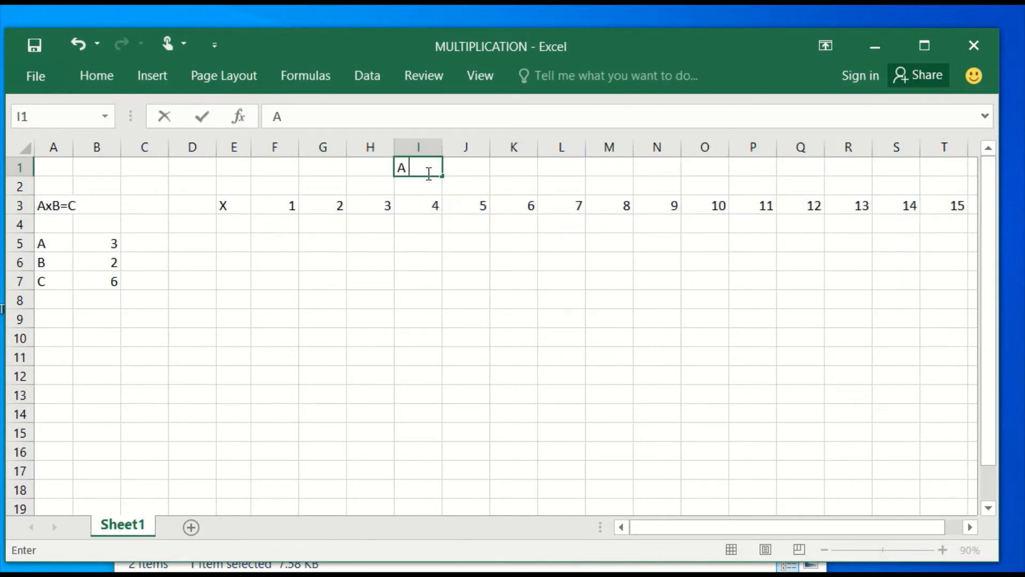
type(" VALUES")
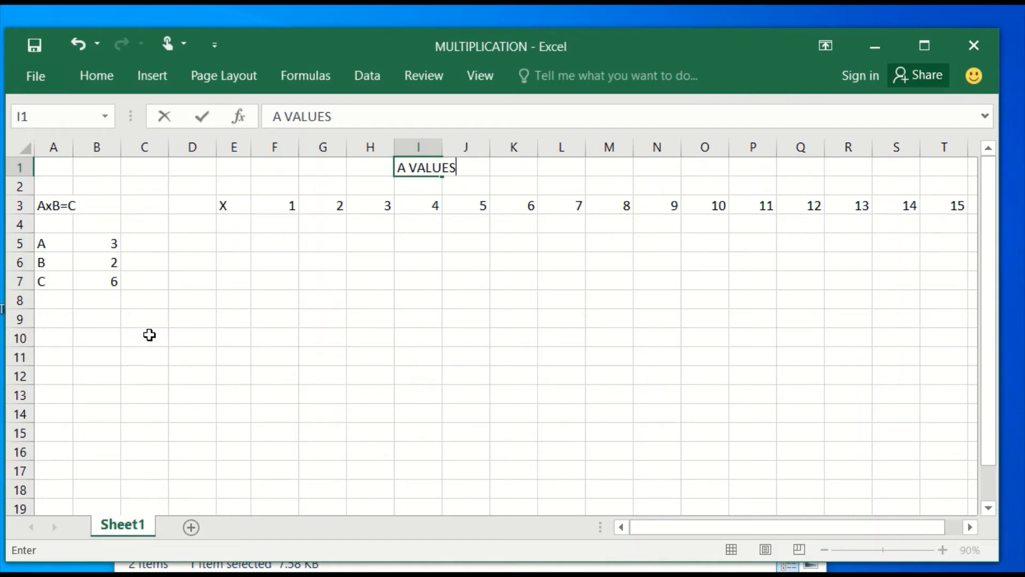
left_click(151, 319)
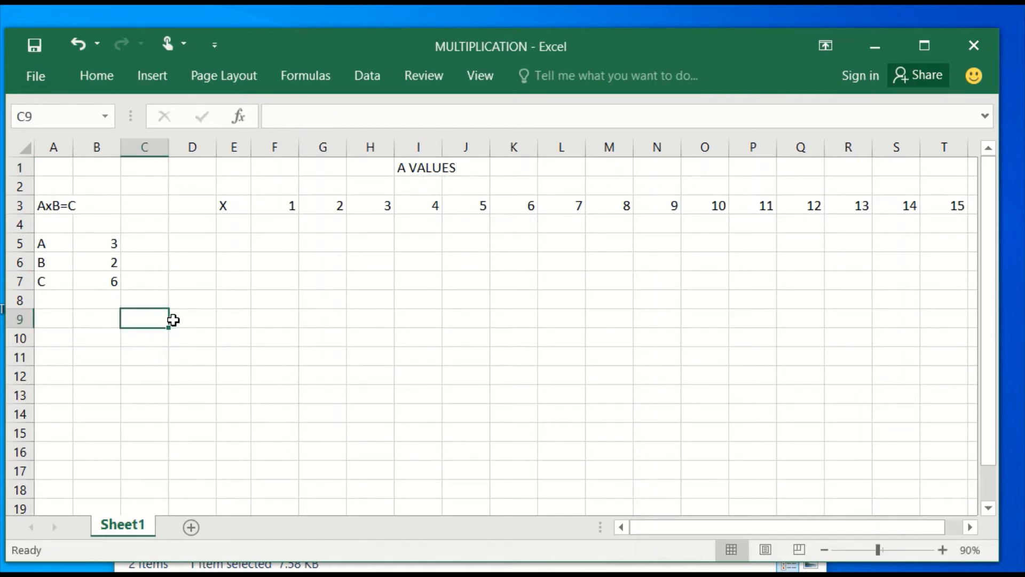
type("B VALUES")
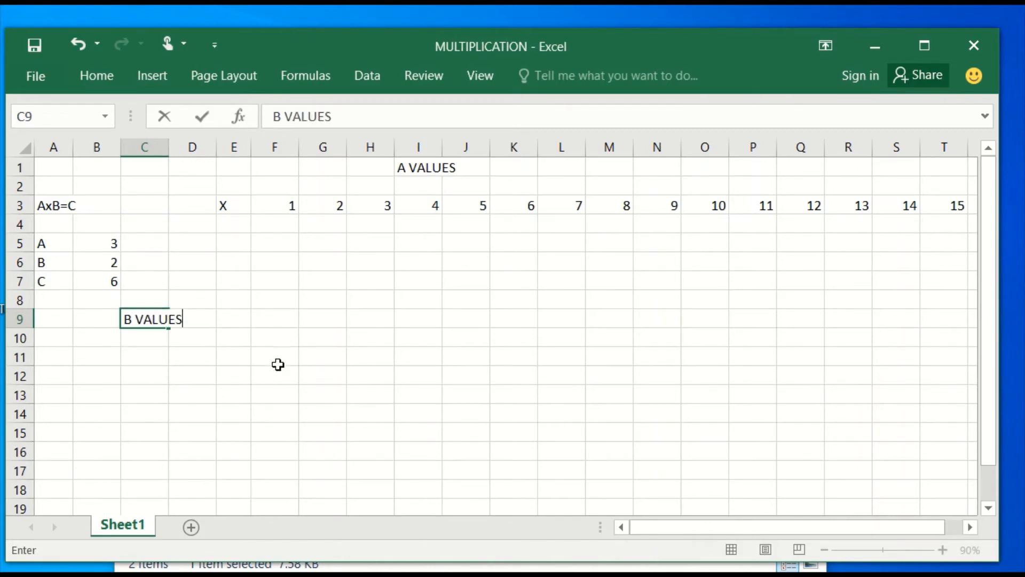
left_click(209, 396)
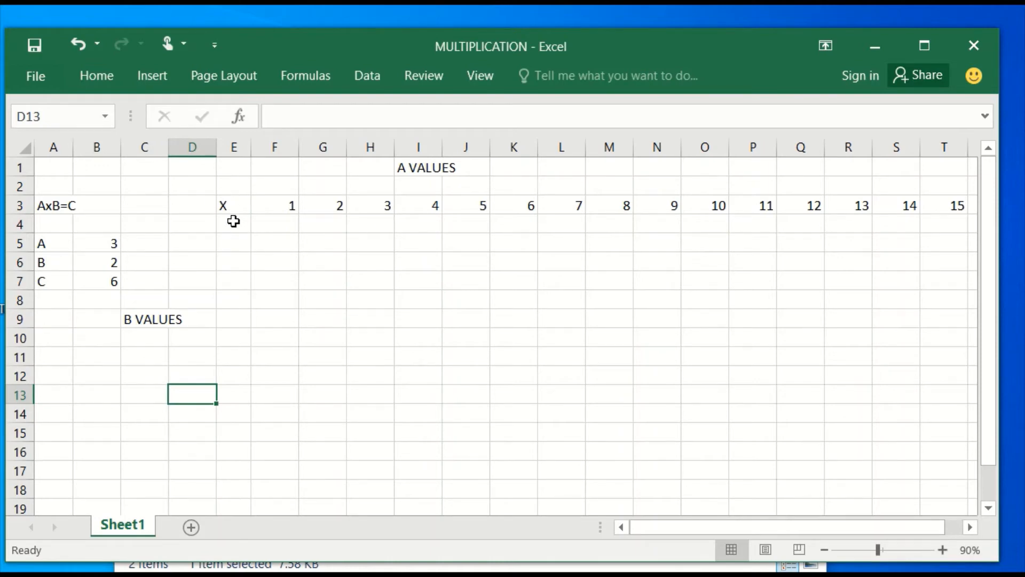
Step: Start the vertical series below the X with 1 in E4 and 2 in E5
left_click(232, 220)
type("1")
key("Return")
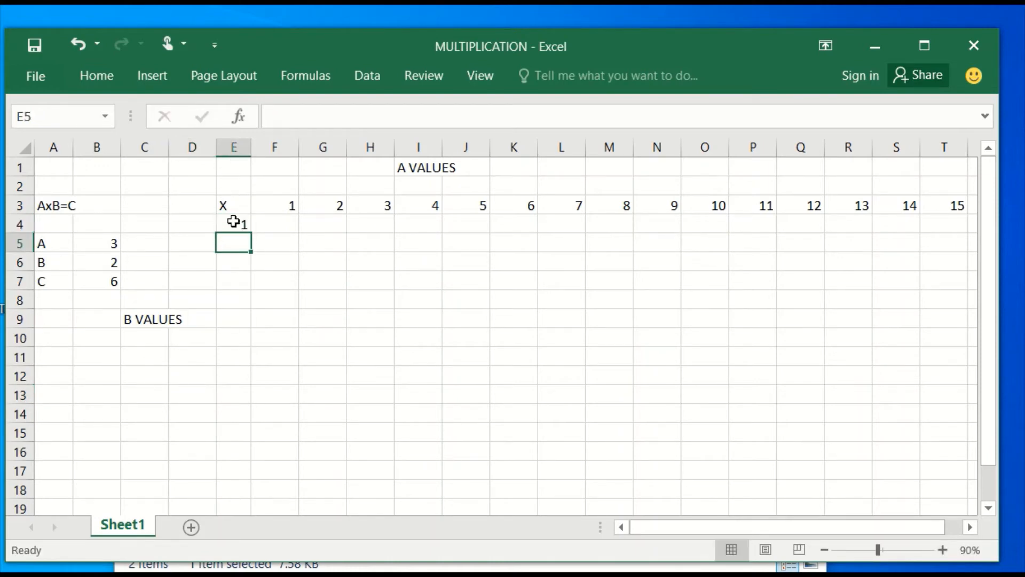
type("2")
key("Return")
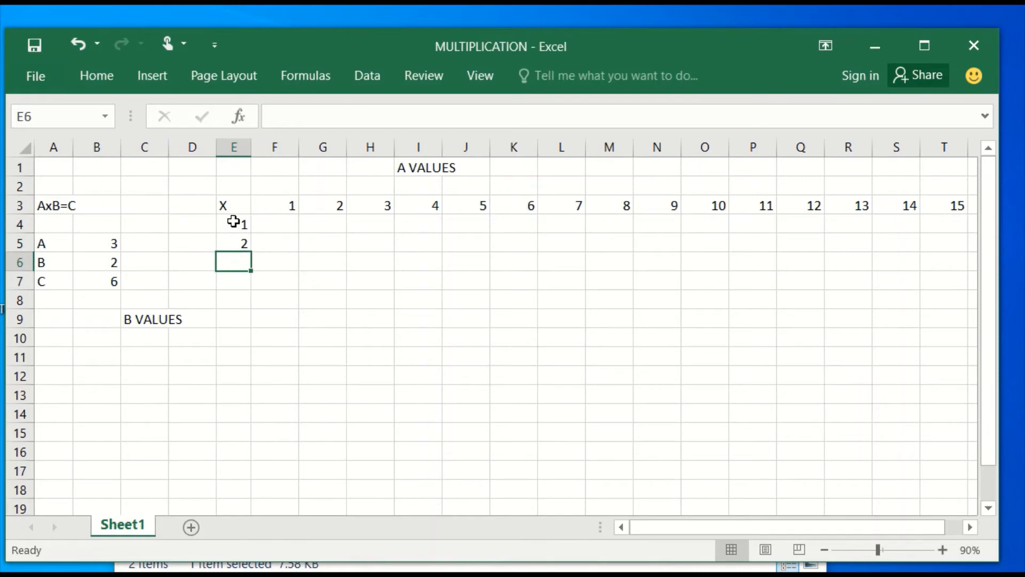
Step: Extend the number series from E4:E5 down to 15 in E18, and replace the X in corner cell E3 with the formula =B7
mouse_move(234, 221)
left_mouse_down()
mouse_move(236, 257)
mouse_move(235, 235)
left_mouse_up()
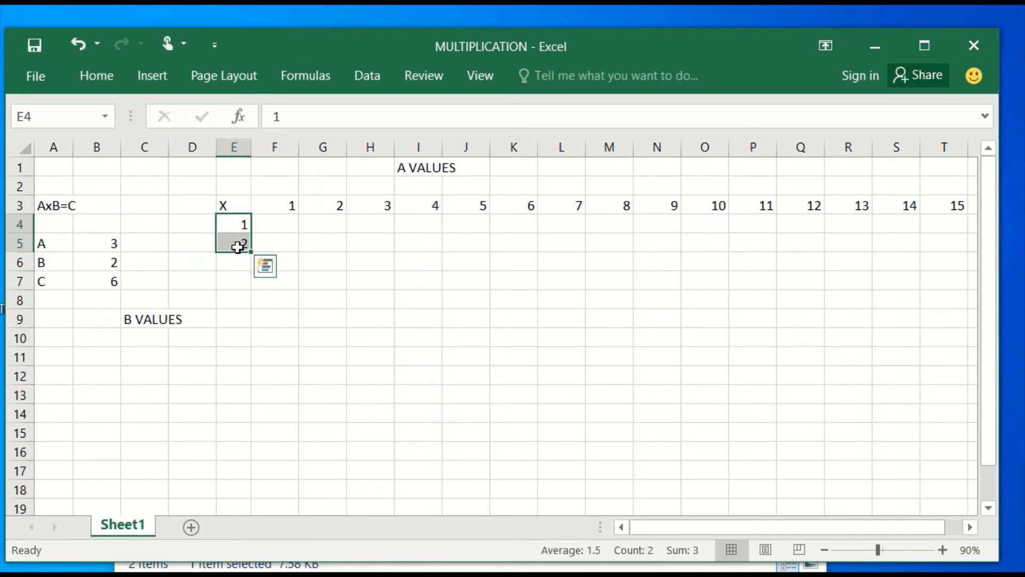
left_click_drag(251, 249, 267, 492)
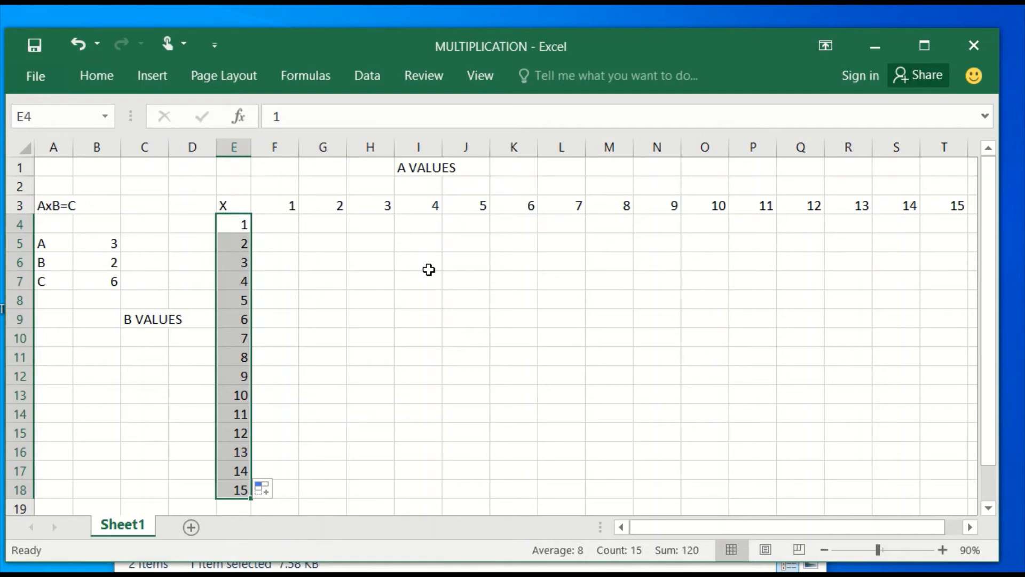
left_click(232, 206)
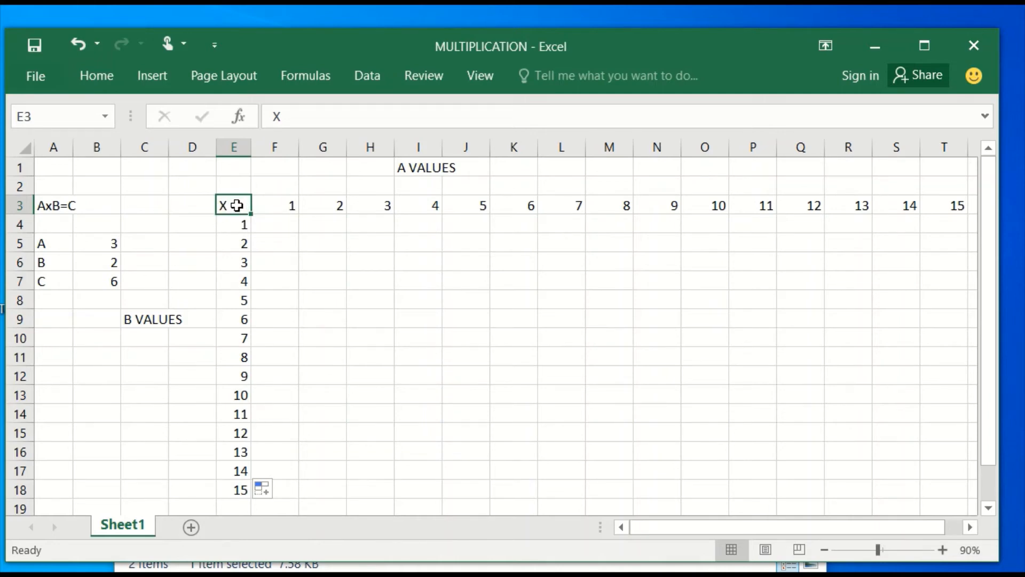
type("=")
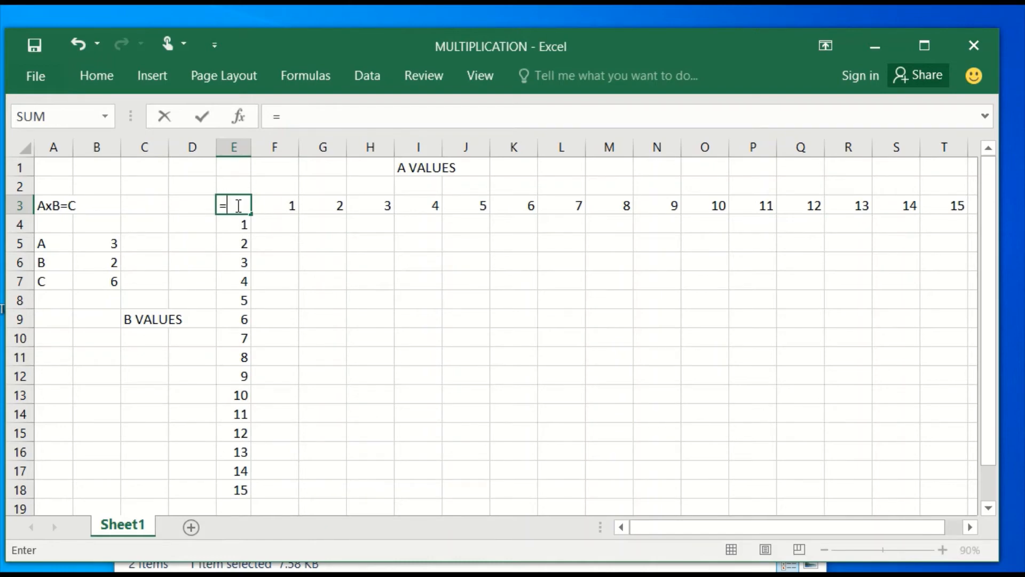
left_click(99, 280)
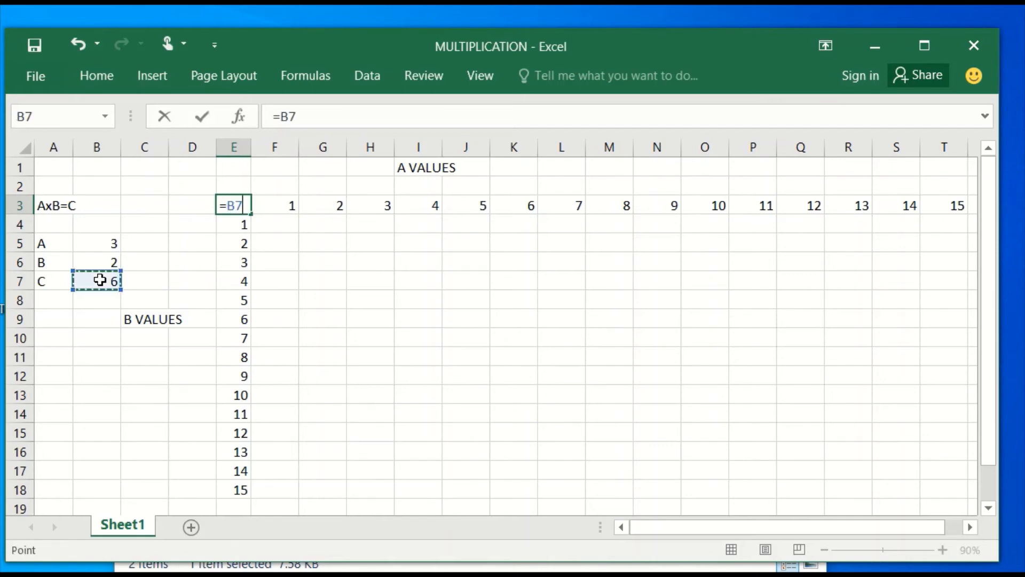
left_click(198, 118)
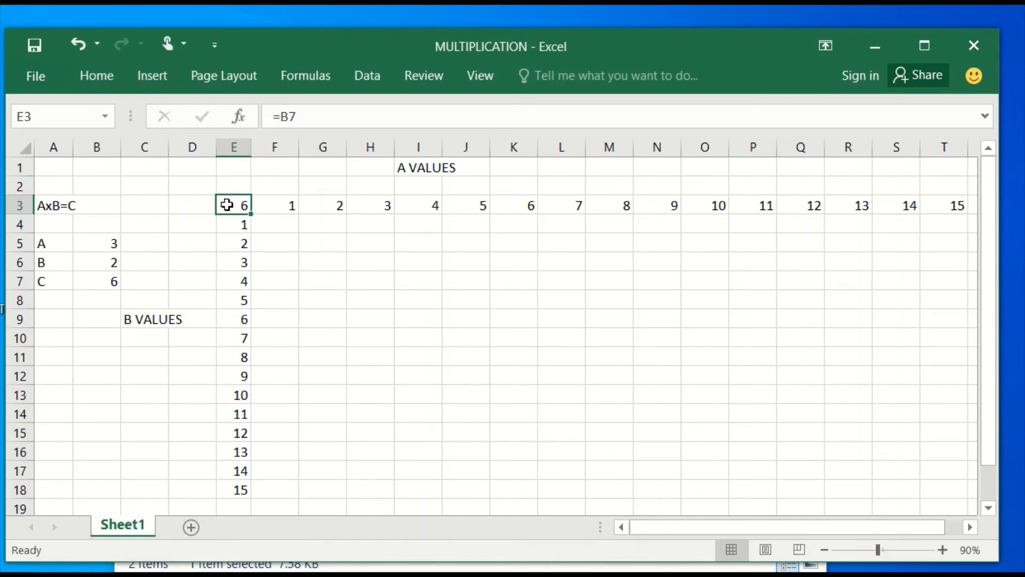
Step: Fill the range E3:T18 with a what-if Data Table using B5 as row input cell and B6 as column input cell
left_click_drag(227, 204, 934, 351)
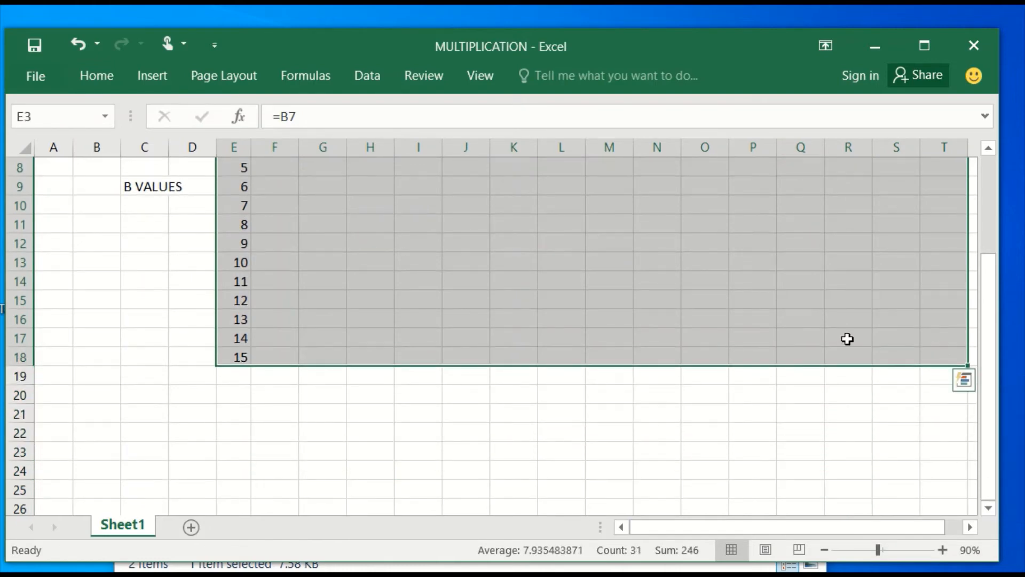
scroll(848, 339, "up", 3)
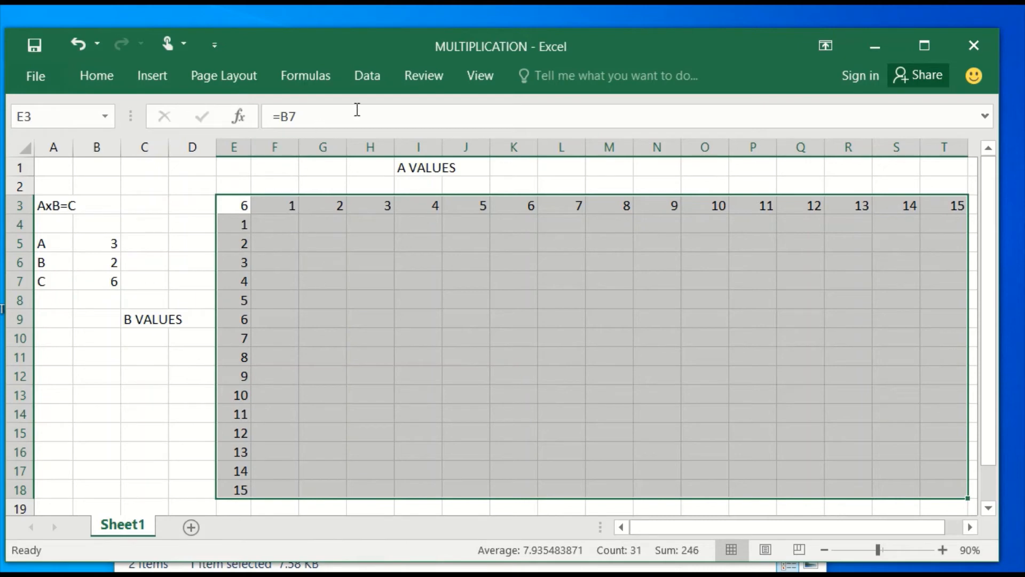
left_click(369, 78)
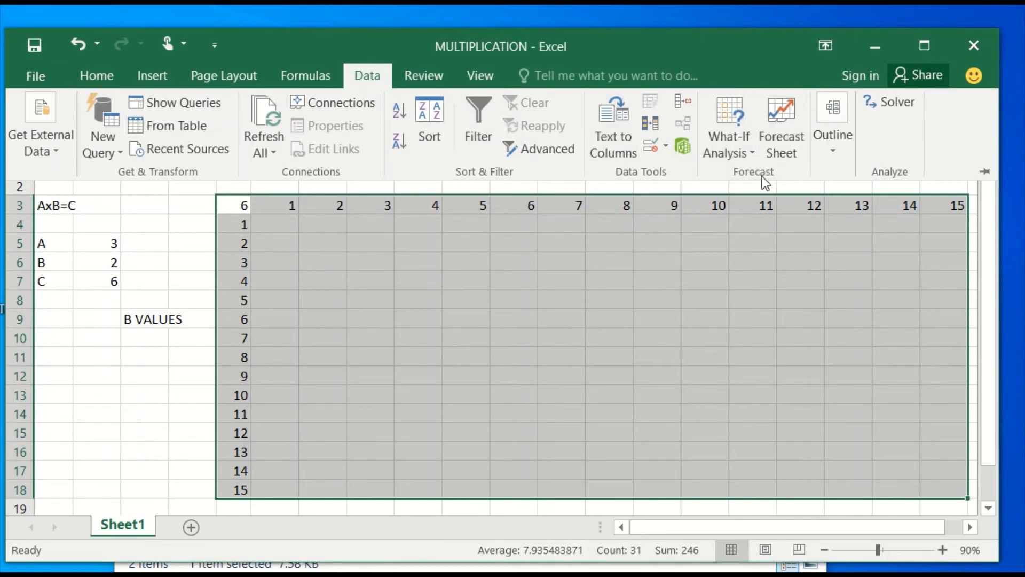
left_click(745, 154)
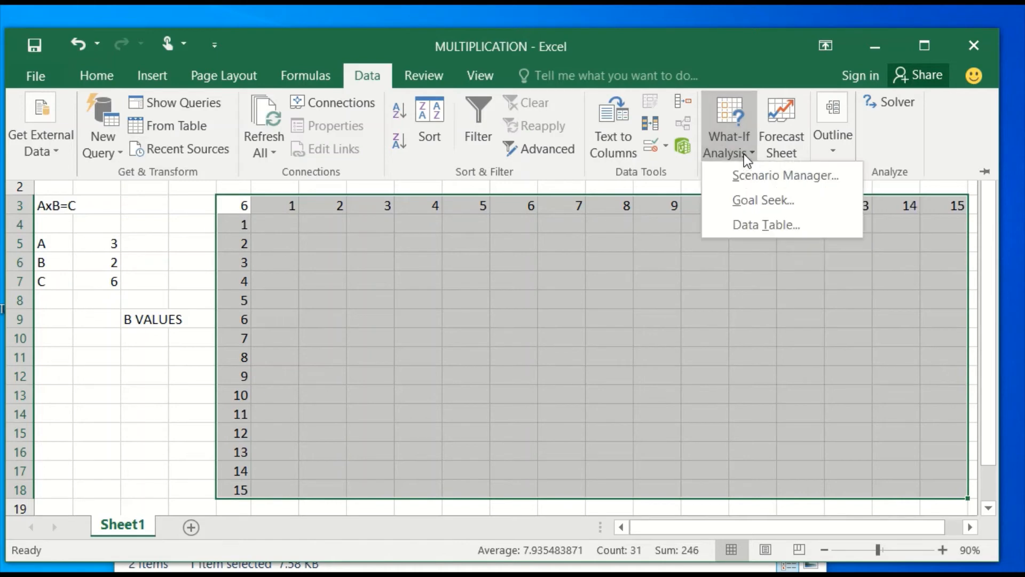
left_click(744, 224)
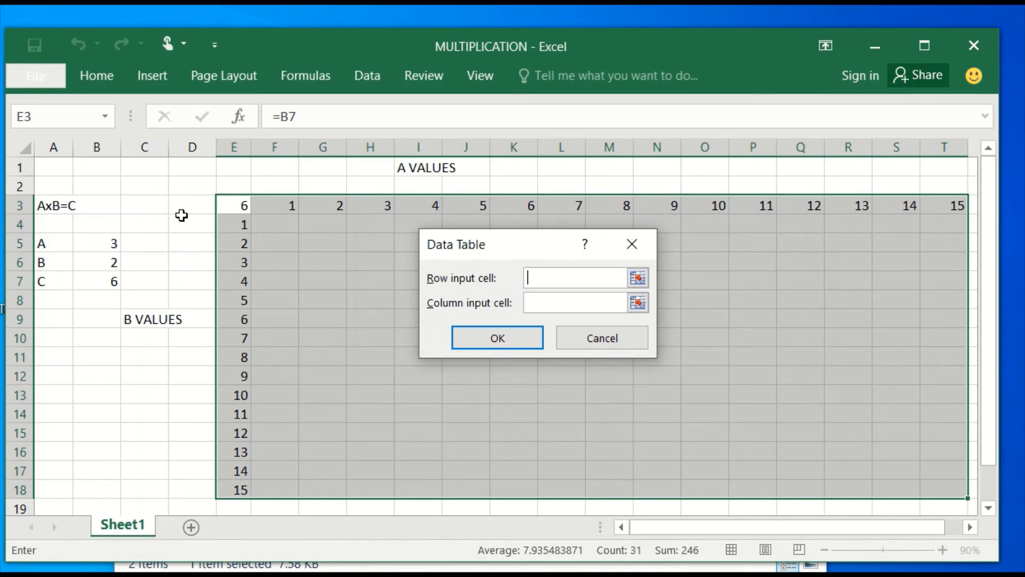
left_click(106, 243)
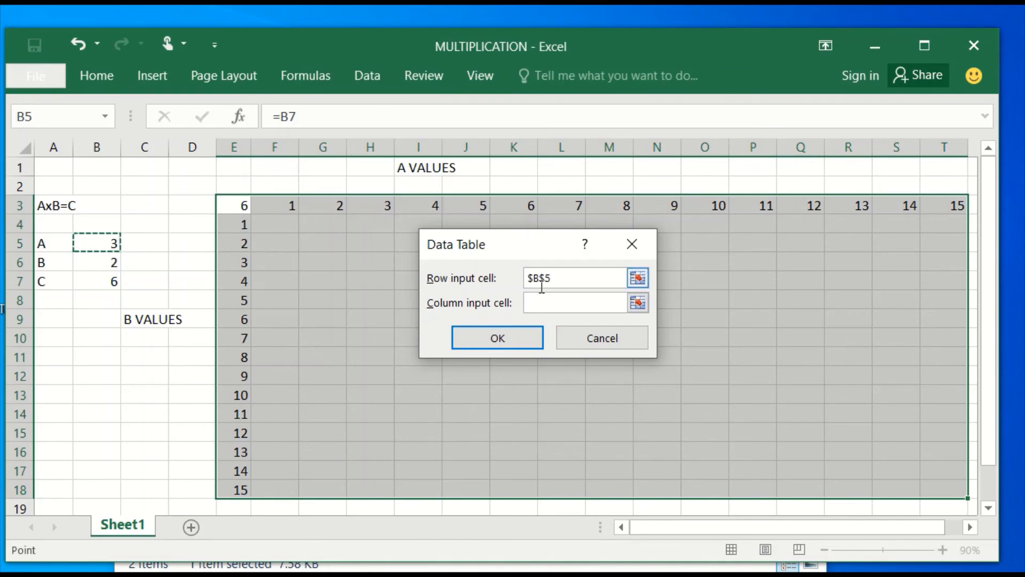
left_click(532, 301)
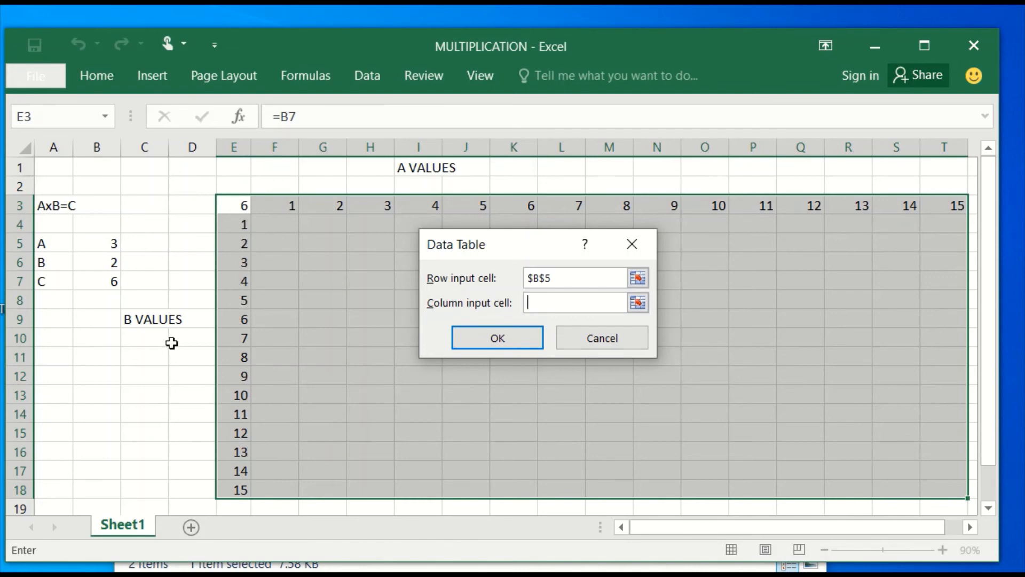
left_click(109, 263)
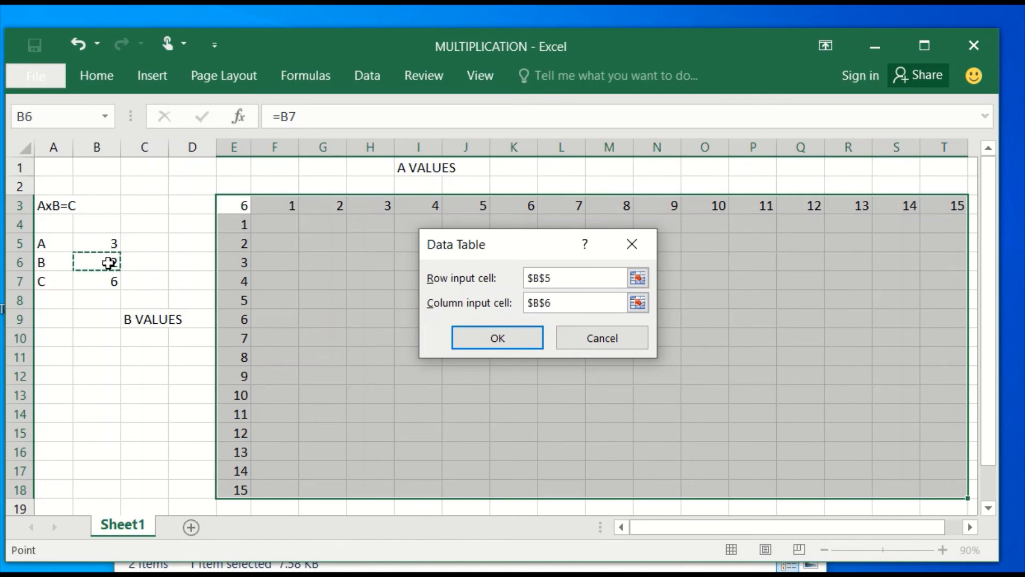
left_click(524, 339)
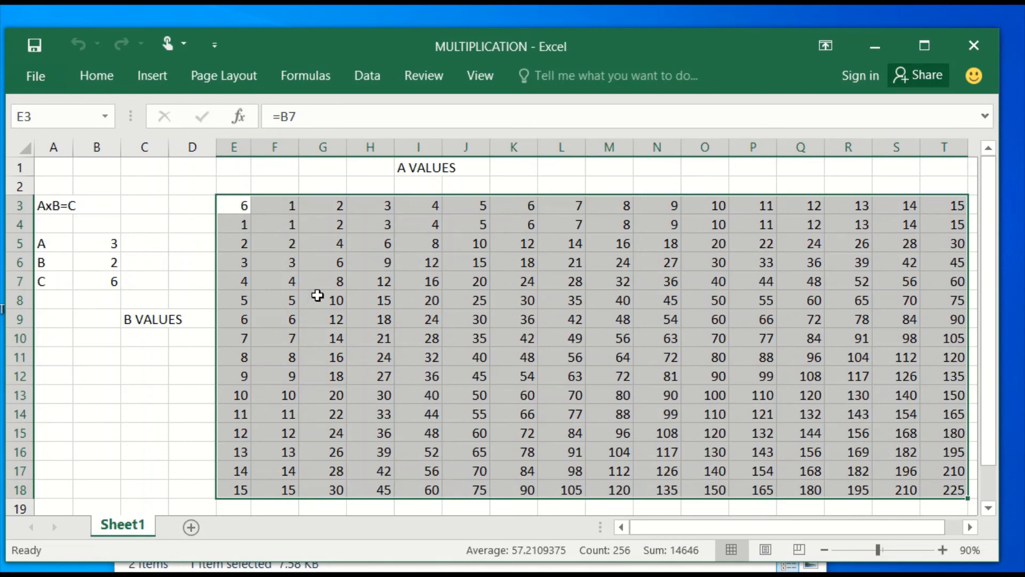
Step: Apply All Borders to the table E3:T18 and centre its contents horizontally and vertically
left_click(107, 79)
left_click(199, 141)
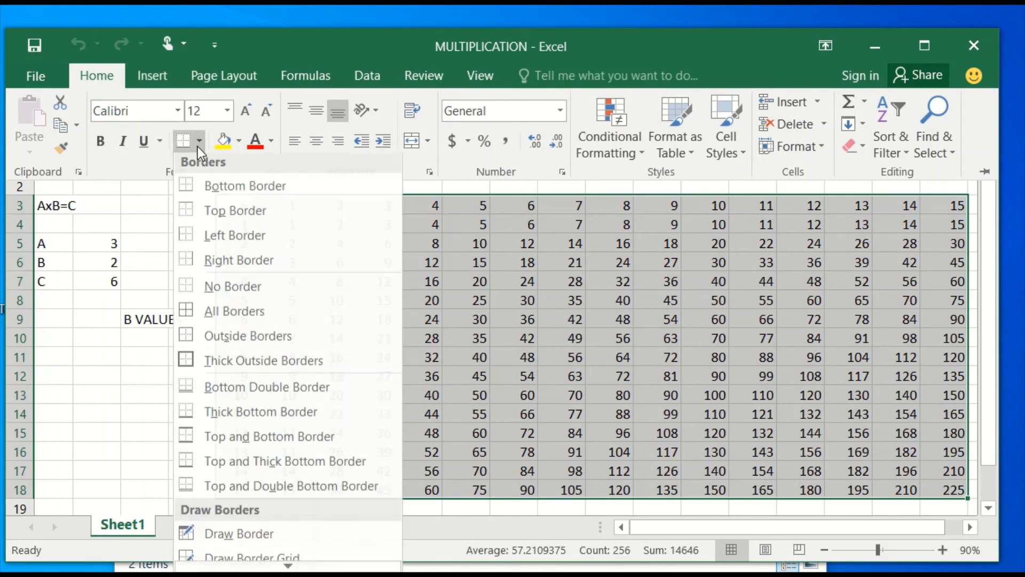
left_click(220, 316)
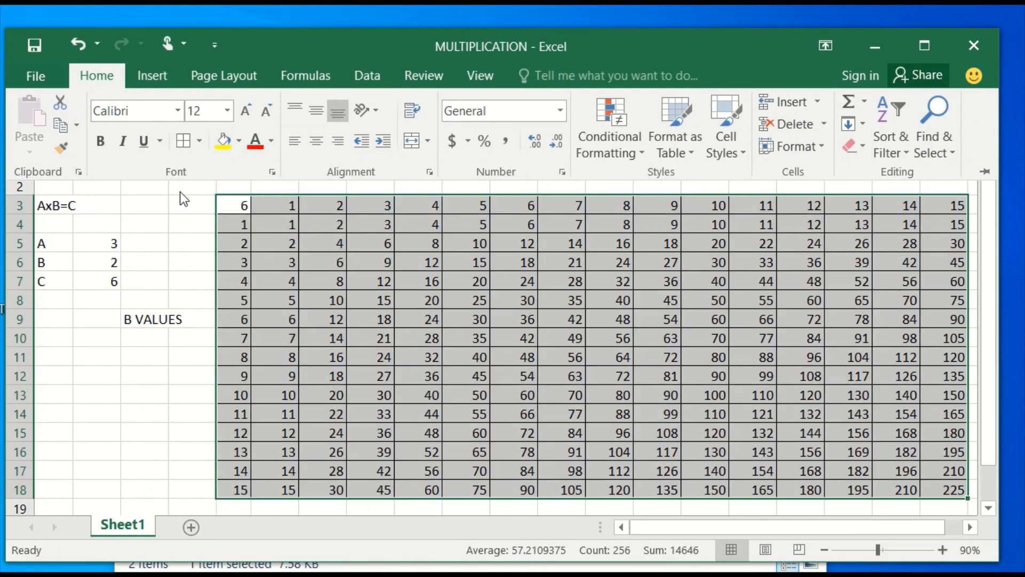
left_click(312, 140)
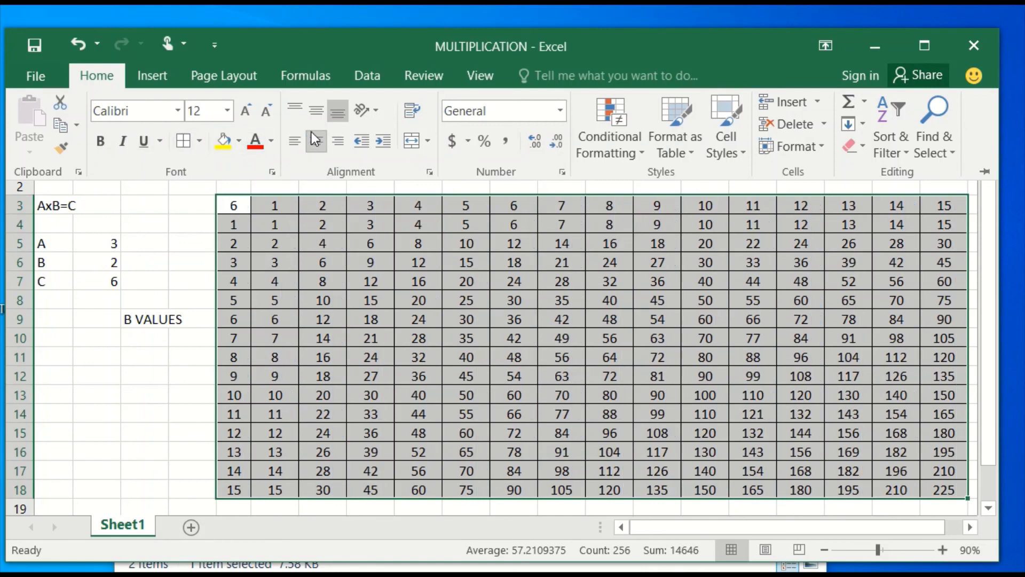
left_click(316, 112)
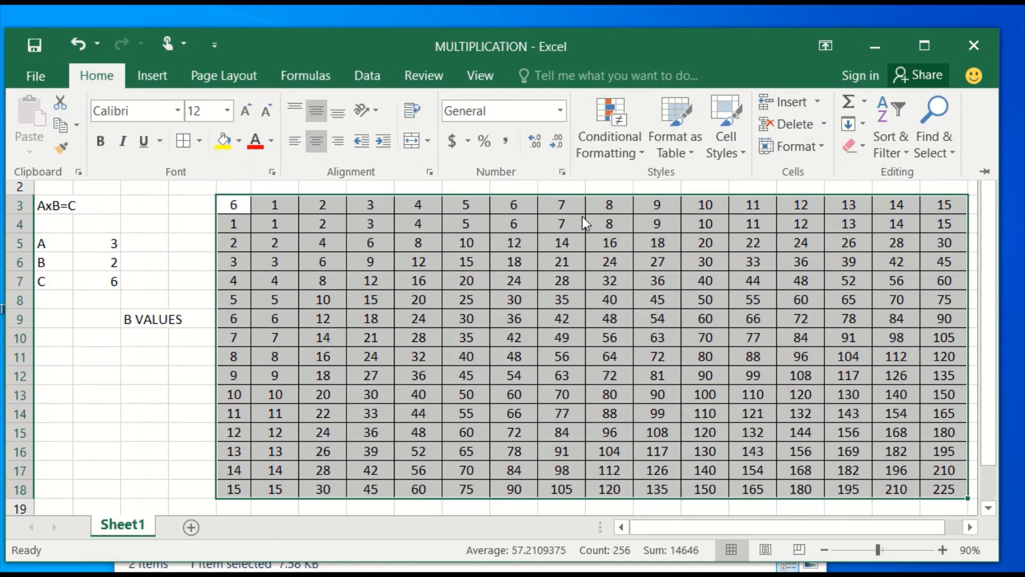
key("ctrl+F1")
Step: Make the header row E3:T3 and the header column E4:E18 bold, and save the workbook
left_click_drag(938, 204, 242, 204)
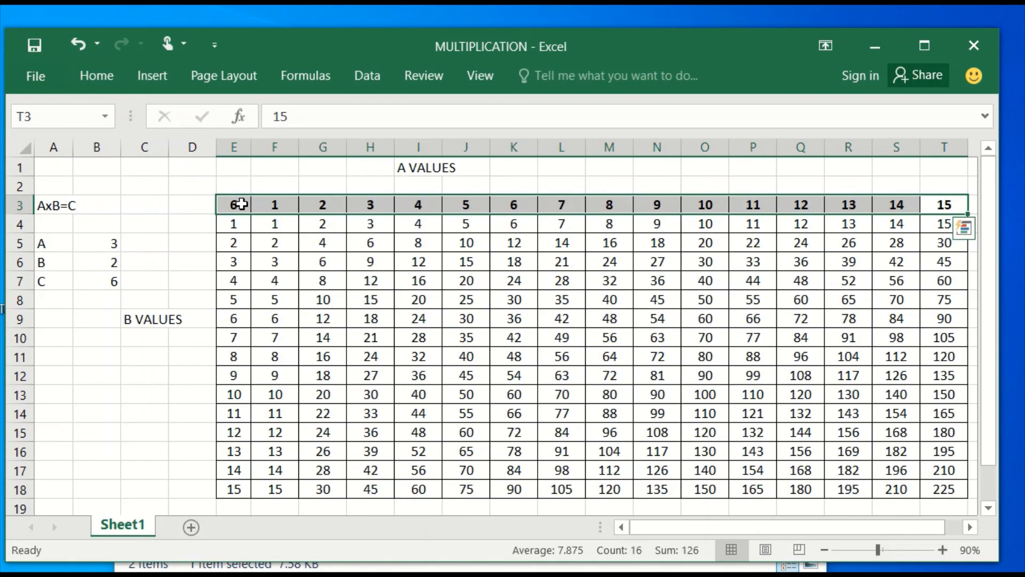
left_click_drag(237, 223, 223, 483)
key("ctrl+b")
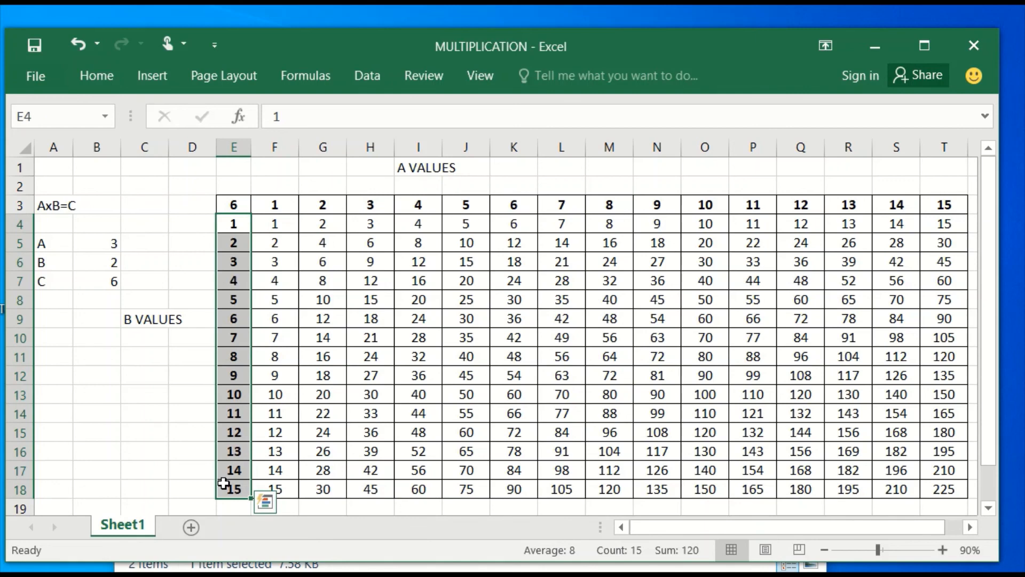
left_click(360, 347)
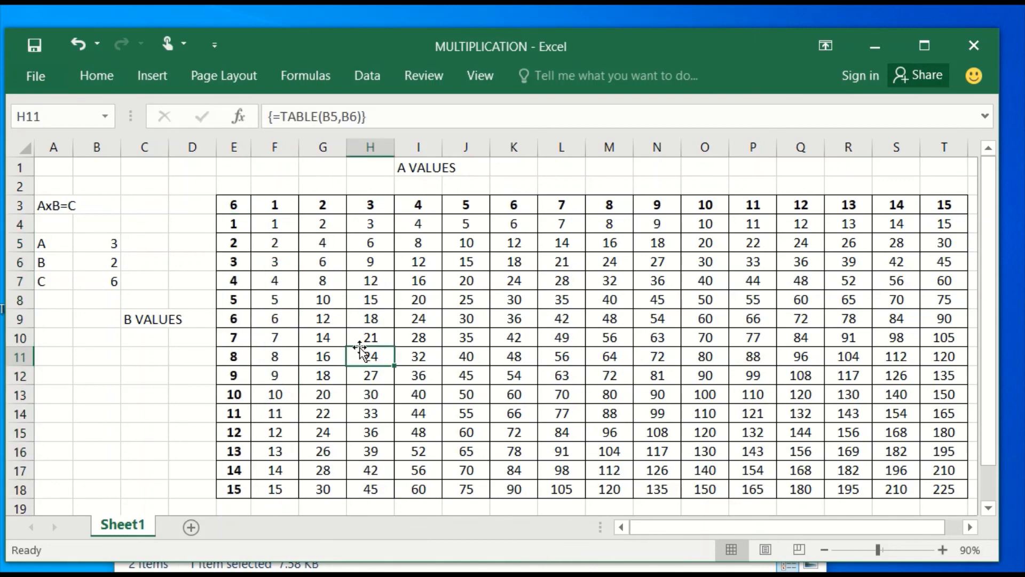
key("ctrl+s")
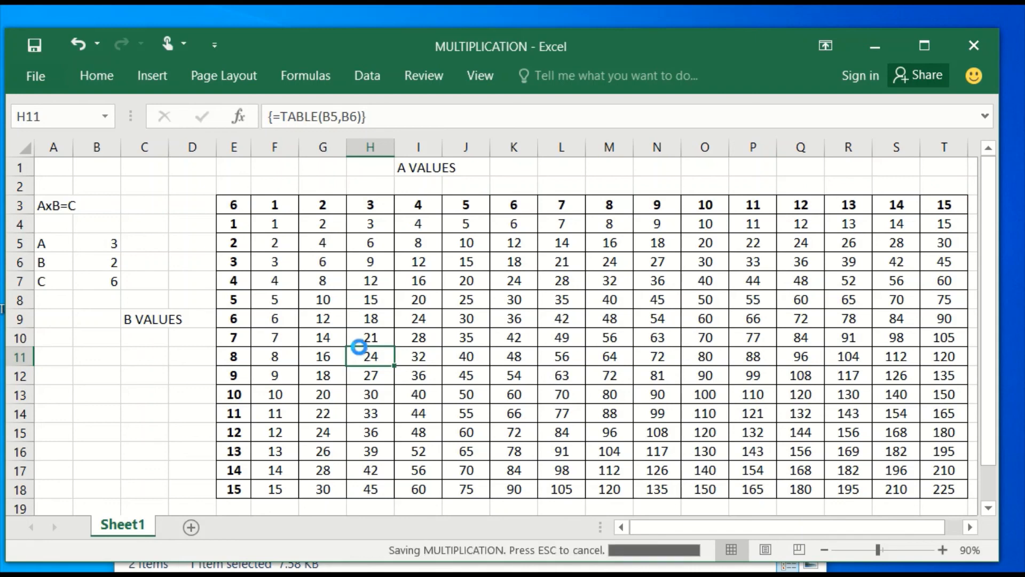